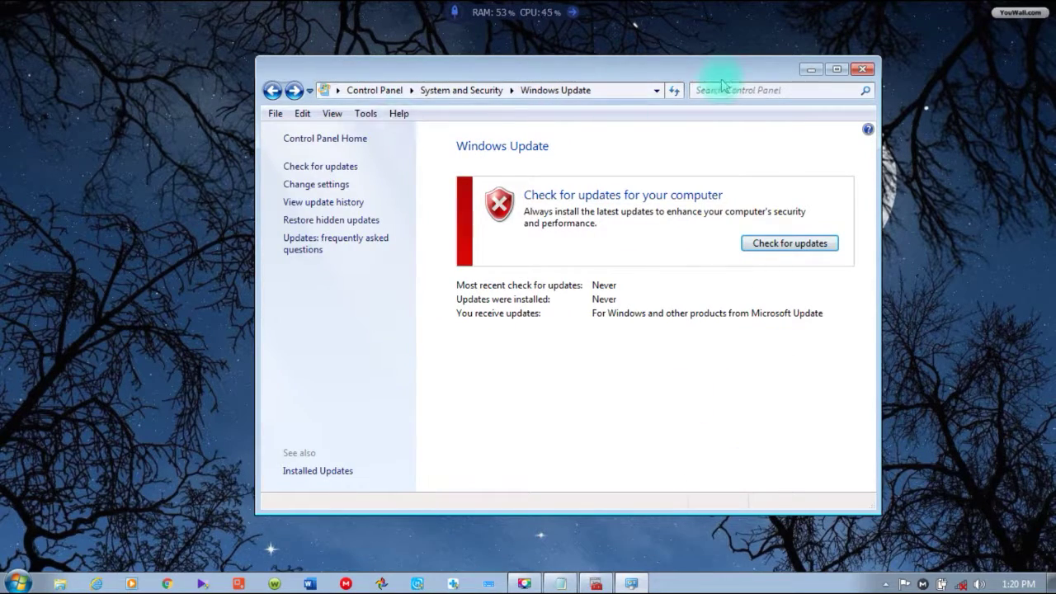
Close Control Panel, switch to the Local Group Policy Editor and open Computer Configuration > Administrative Templates > Windows Components > Windows Update.
{"action": "left_click", "coordinate": [862, 71]}
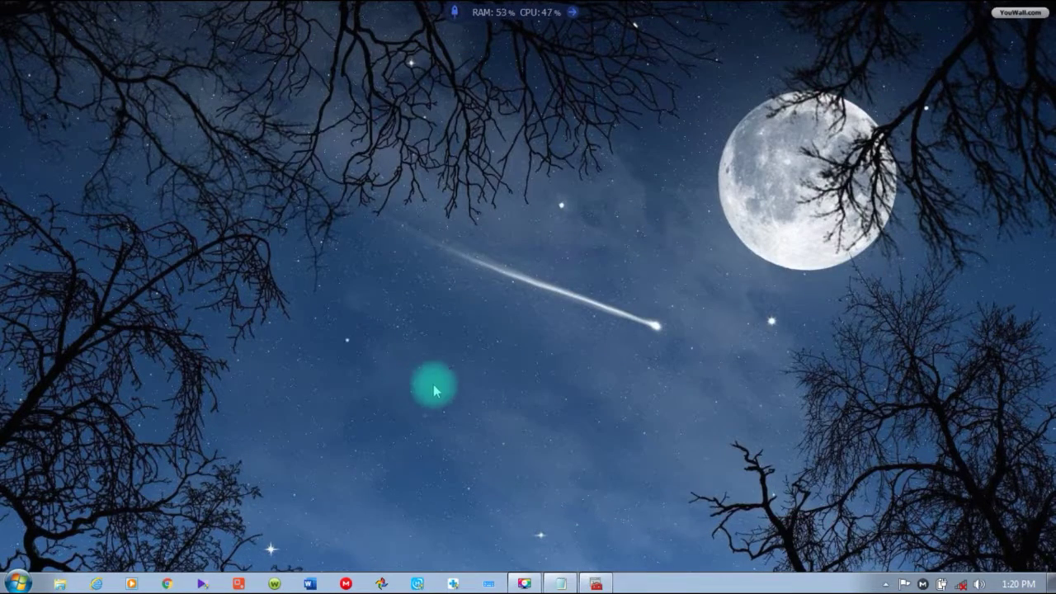
{"action": "left_click", "coordinate": [598, 583]}
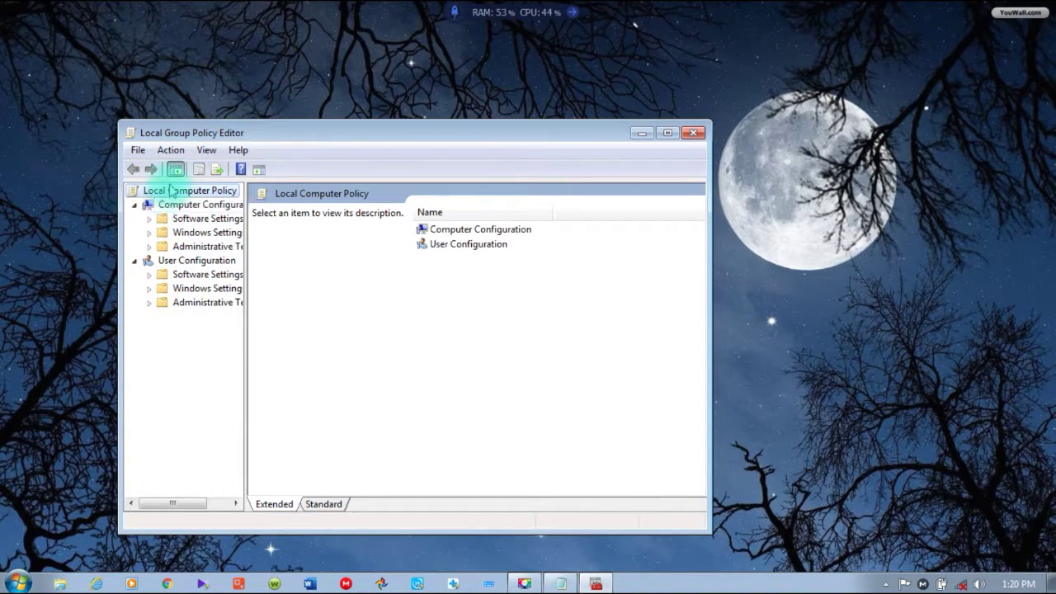
{"action": "double_click", "coordinate": [437, 234]}
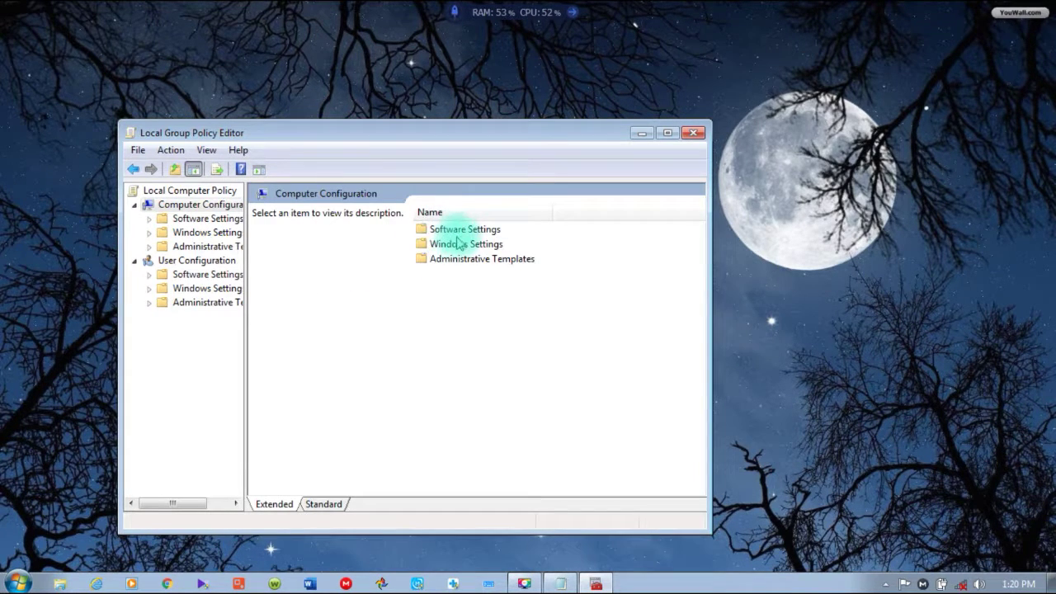
{"action": "double_click", "coordinate": [446, 261]}
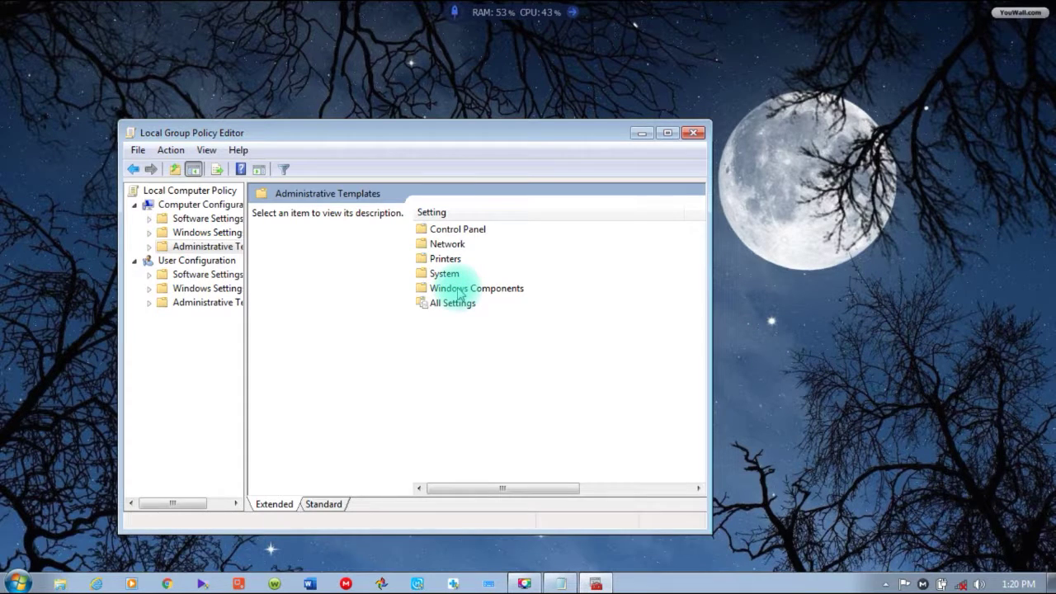
{"action": "double_click", "coordinate": [458, 290]}
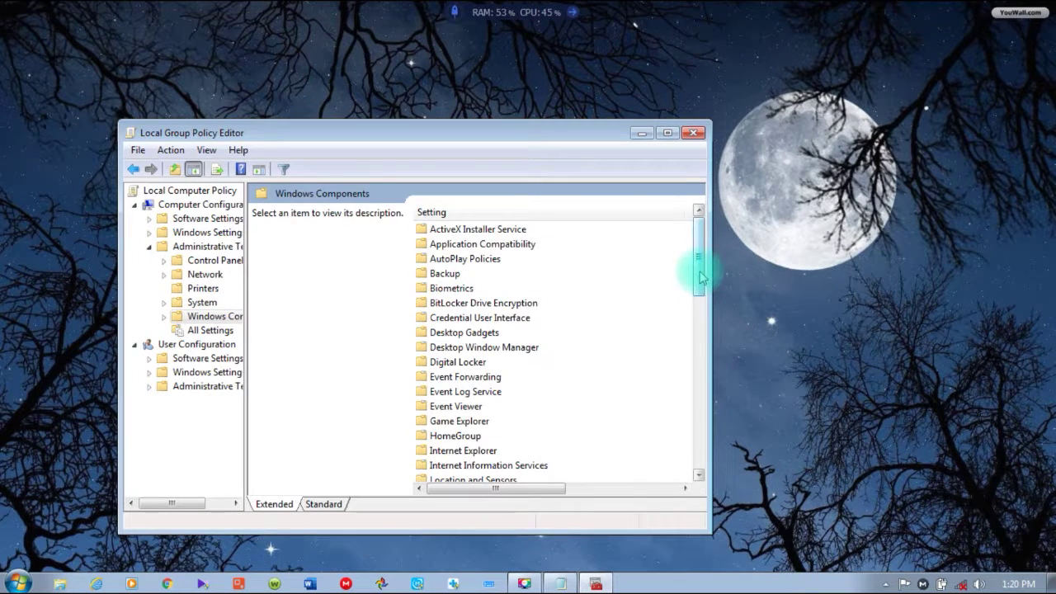
{"action": "left_click", "coordinate": [668, 133]}
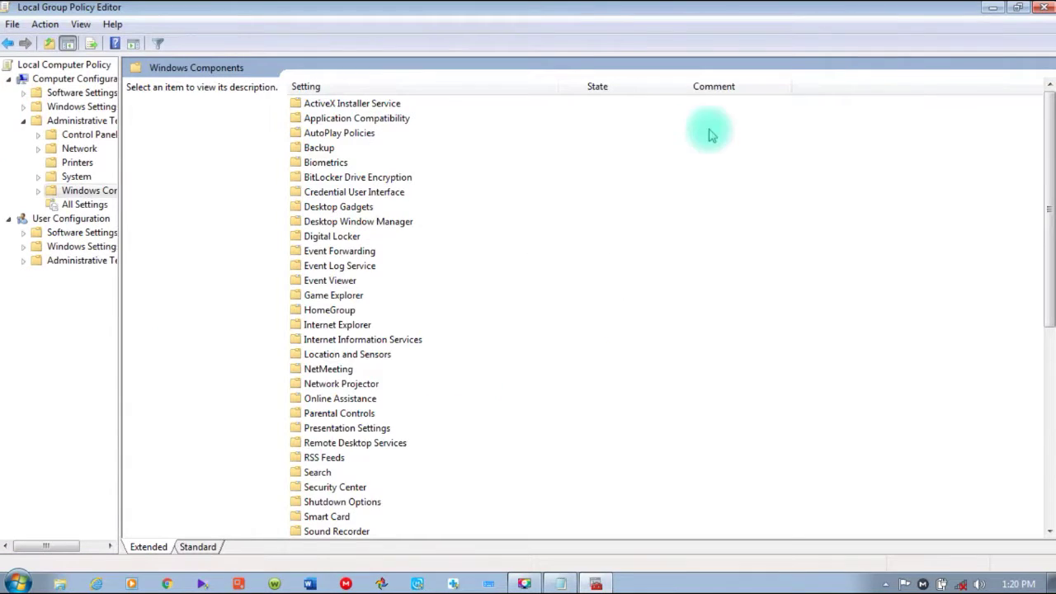
{"action": "left_click_drag", "start_coordinate": [1047, 176], "coordinate": [1035, 457]}
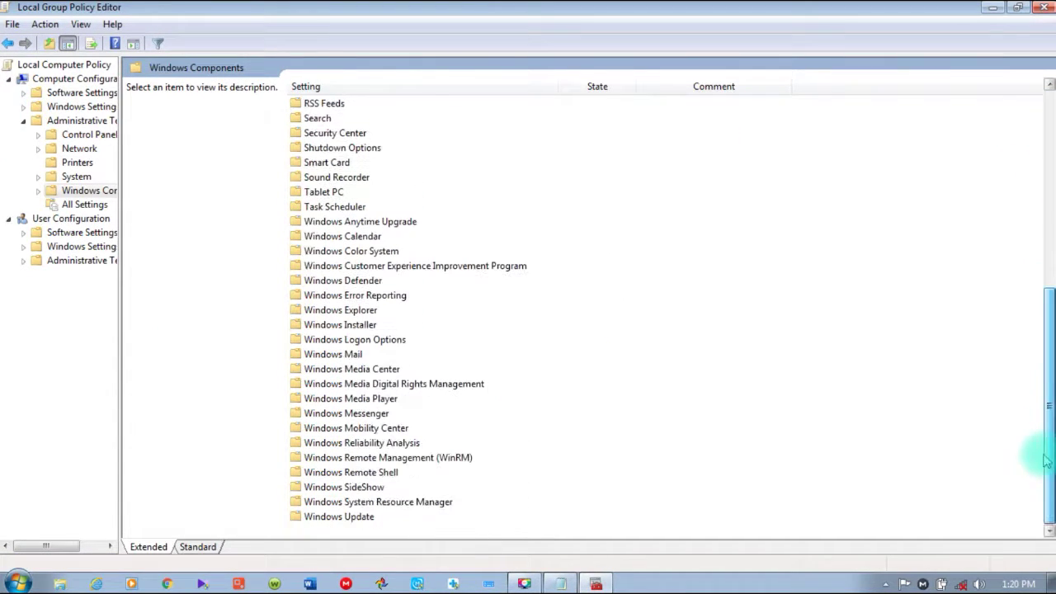
{"action": "double_click", "coordinate": [357, 517]}
Open the Configure Automatic Updates policy and review the available automatic updating options.
{"action": "left_click", "coordinate": [393, 151]}
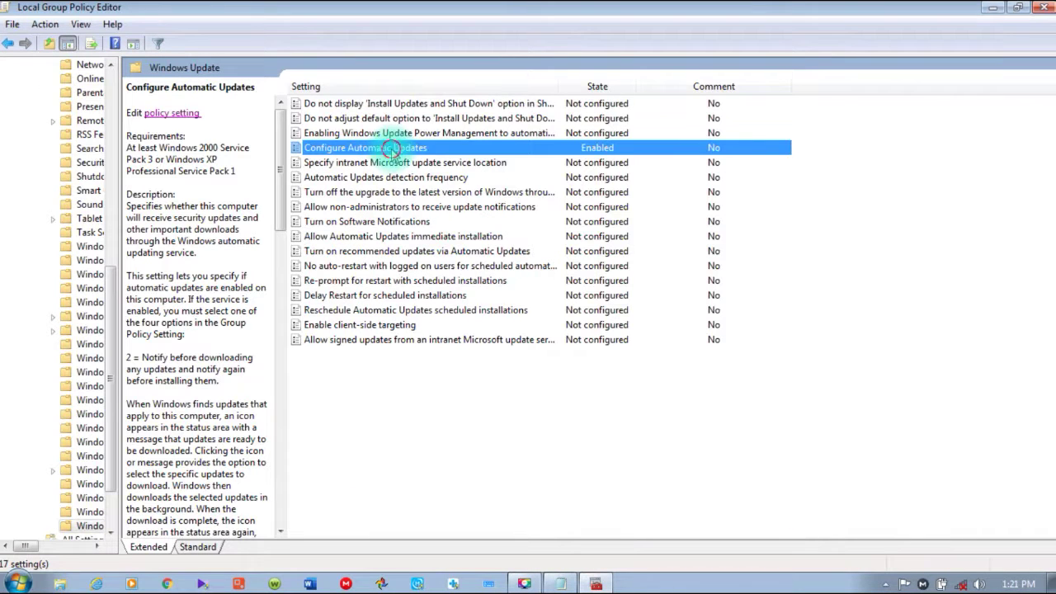
{"action": "double_click", "coordinate": [393, 151]}
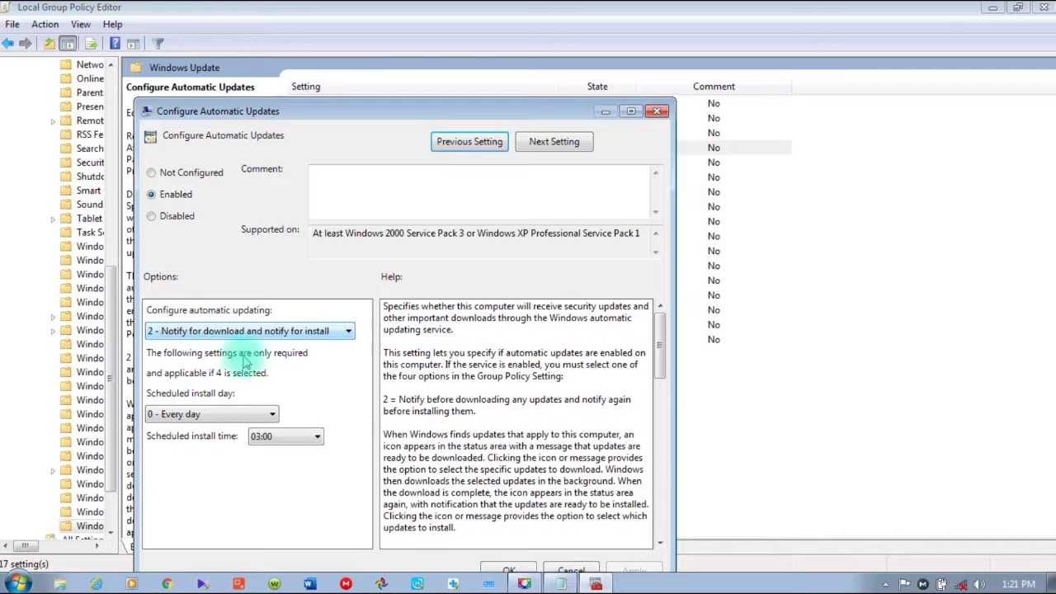
{"action": "left_click", "coordinate": [350, 333]}
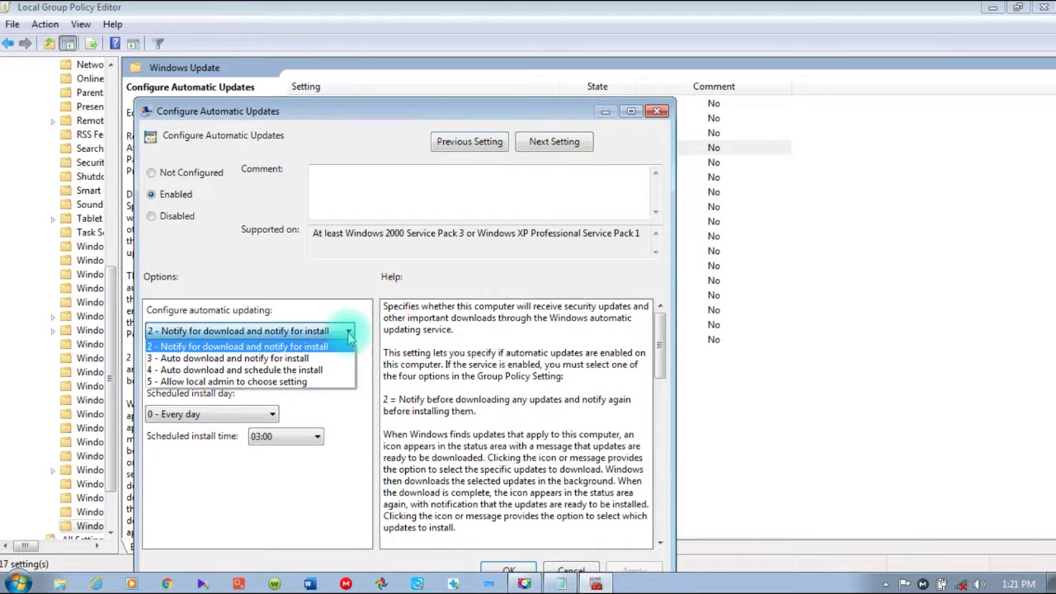
{"action": "left_click", "coordinate": [350, 333]}
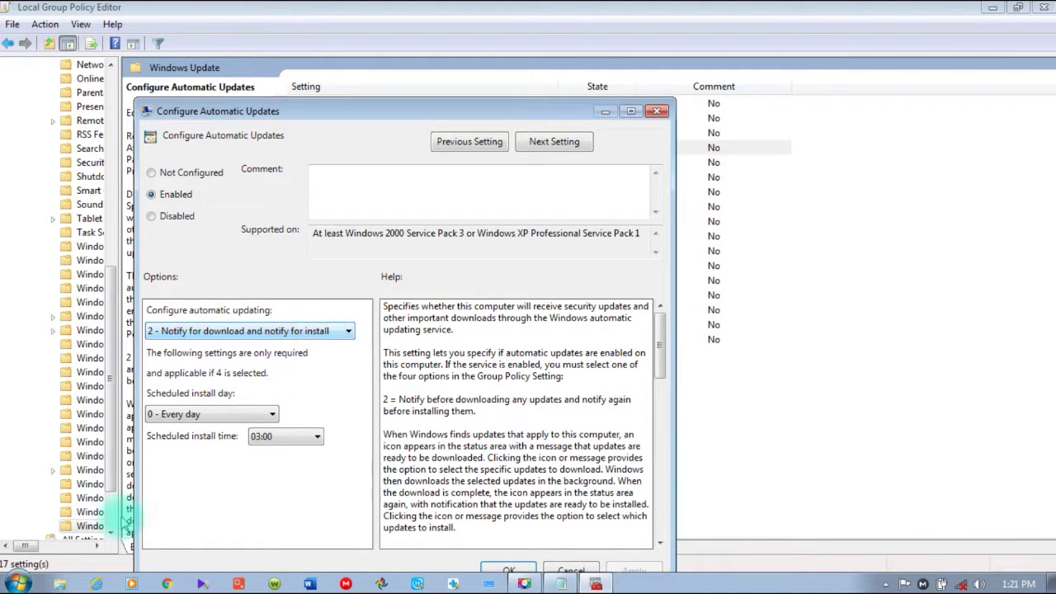
Examine the Windows Update install settings under System and Security in Control Panel, and minimize that window.
{"action": "left_click", "coordinate": [18, 584]}
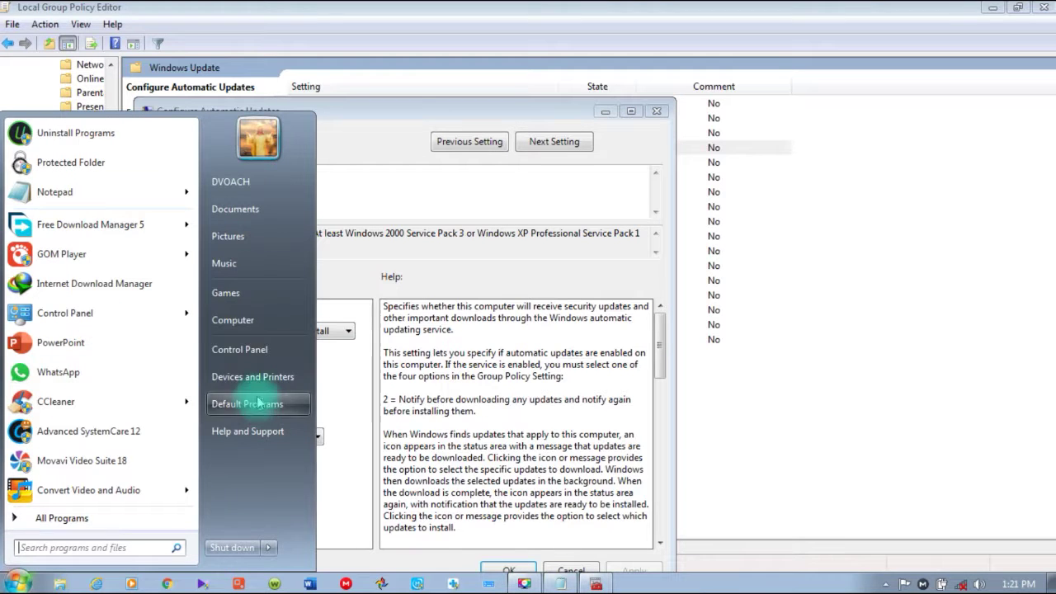
{"action": "left_click", "coordinate": [250, 351]}
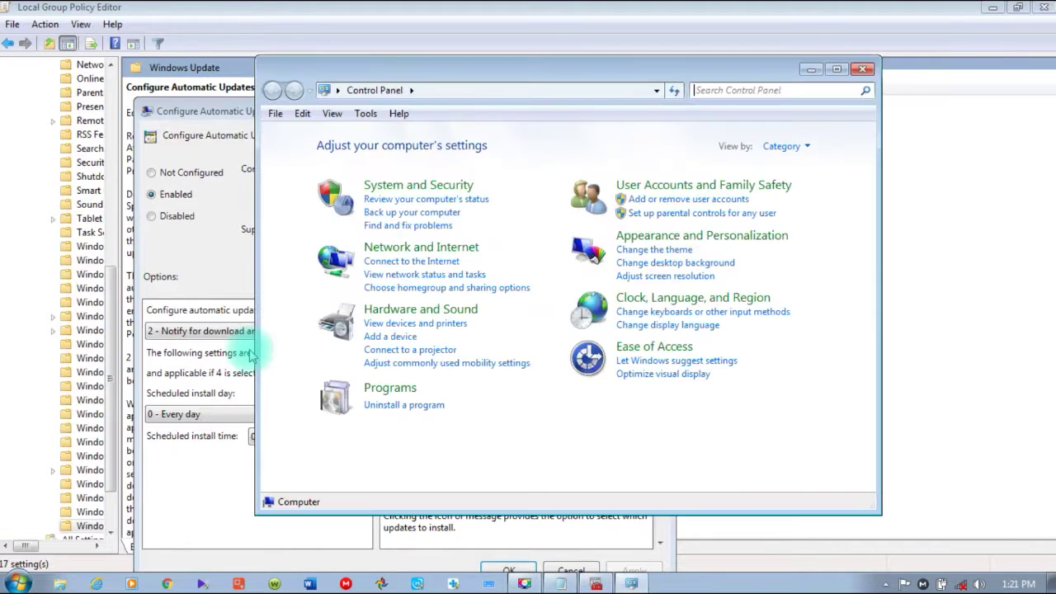
{"action": "left_click", "coordinate": [466, 183]}
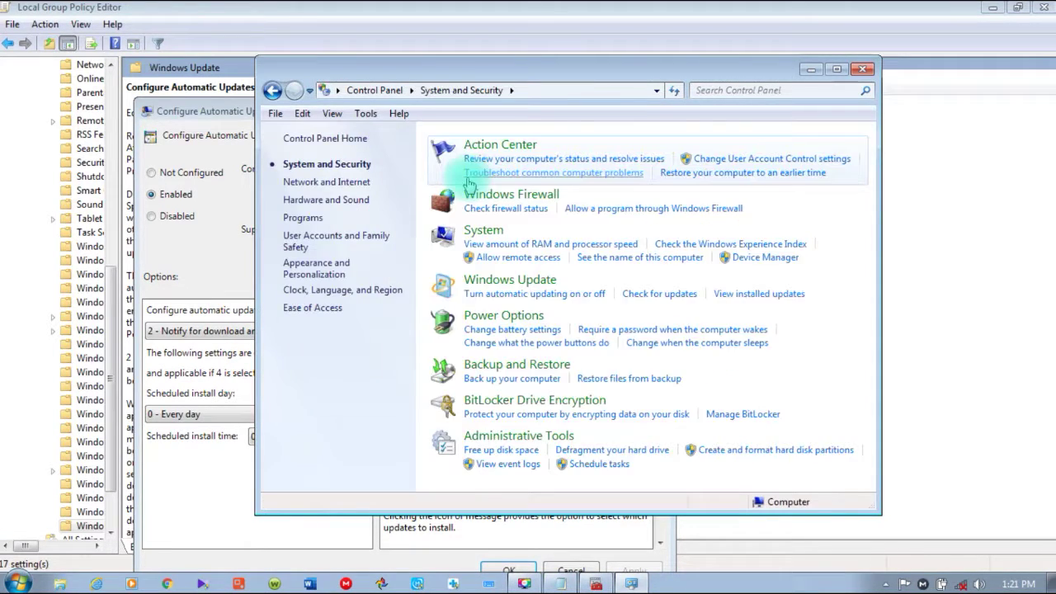
{"action": "left_click", "coordinate": [486, 281]}
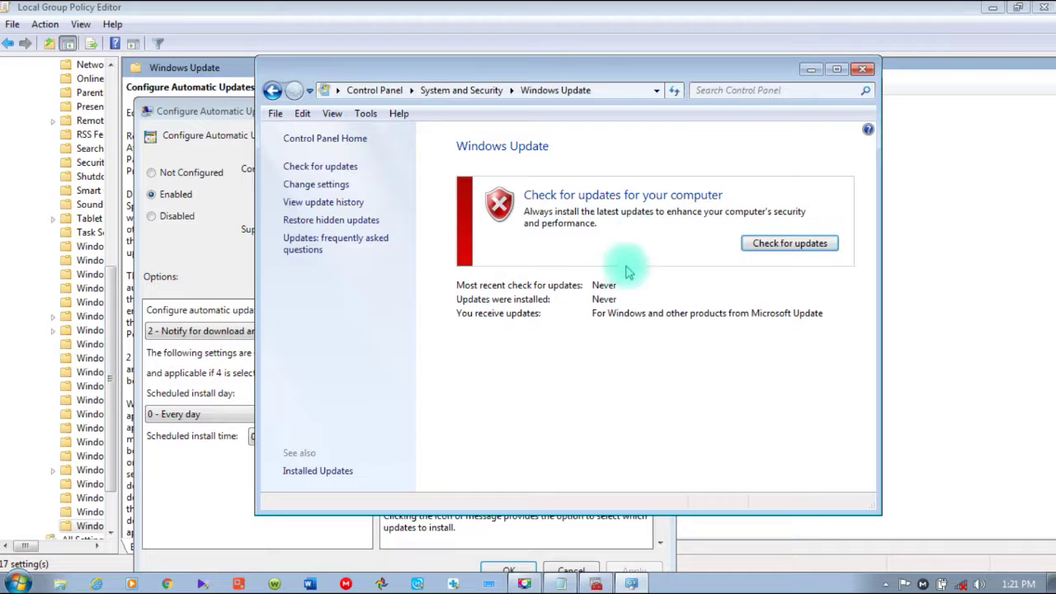
{"action": "left_click", "coordinate": [349, 184]}
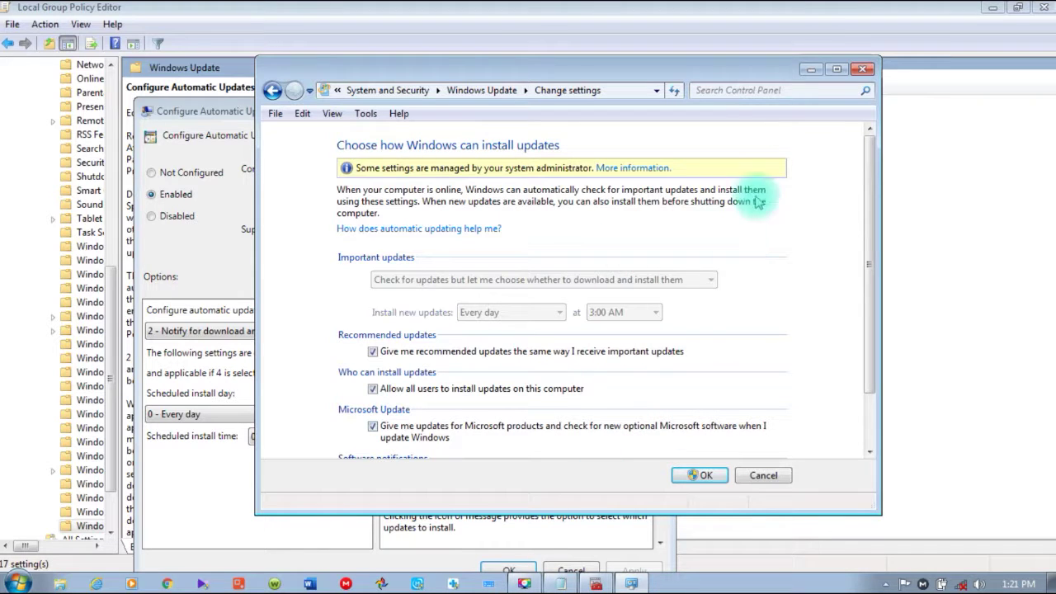
{"action": "left_click", "coordinate": [811, 69]}
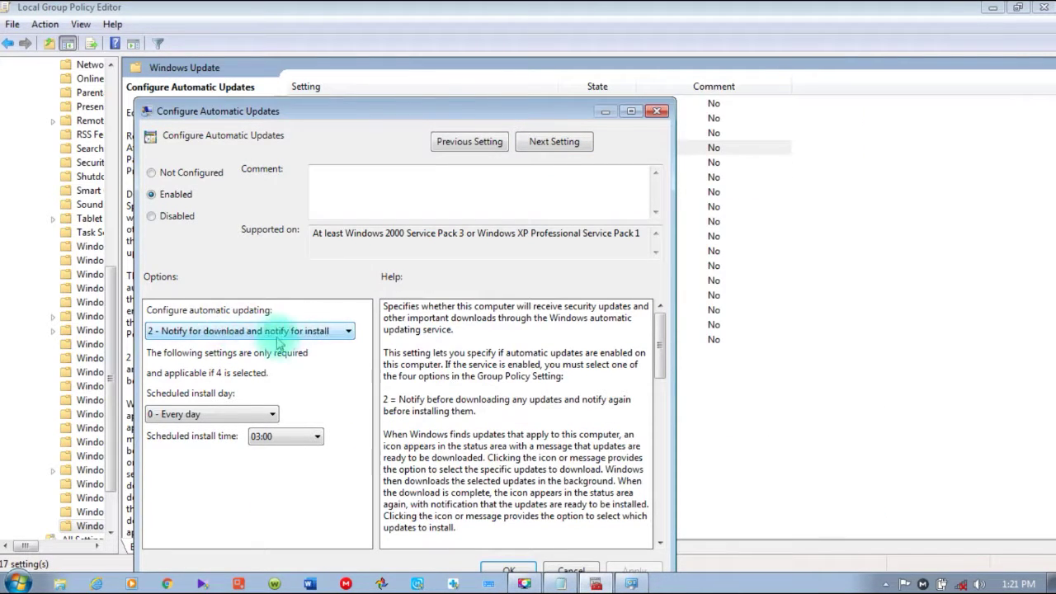
Try the option 5 - Allow local admin to choose setting and the Not Configured state for the Configure Automatic Updates policy.
{"action": "left_click", "coordinate": [353, 333]}
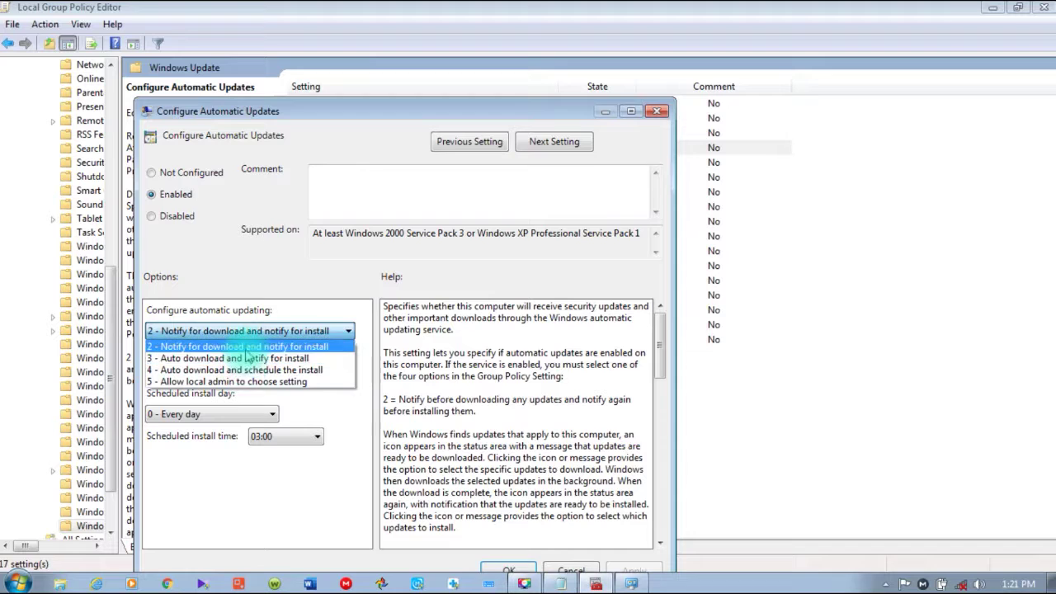
{"action": "left_click", "coordinate": [245, 381]}
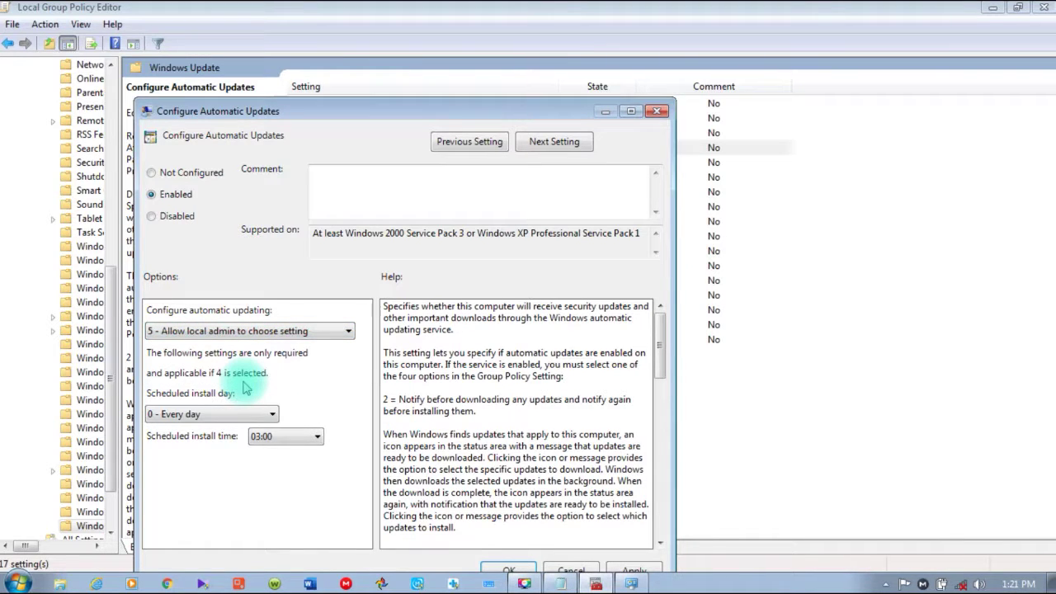
{"action": "left_click", "coordinate": [154, 174]}
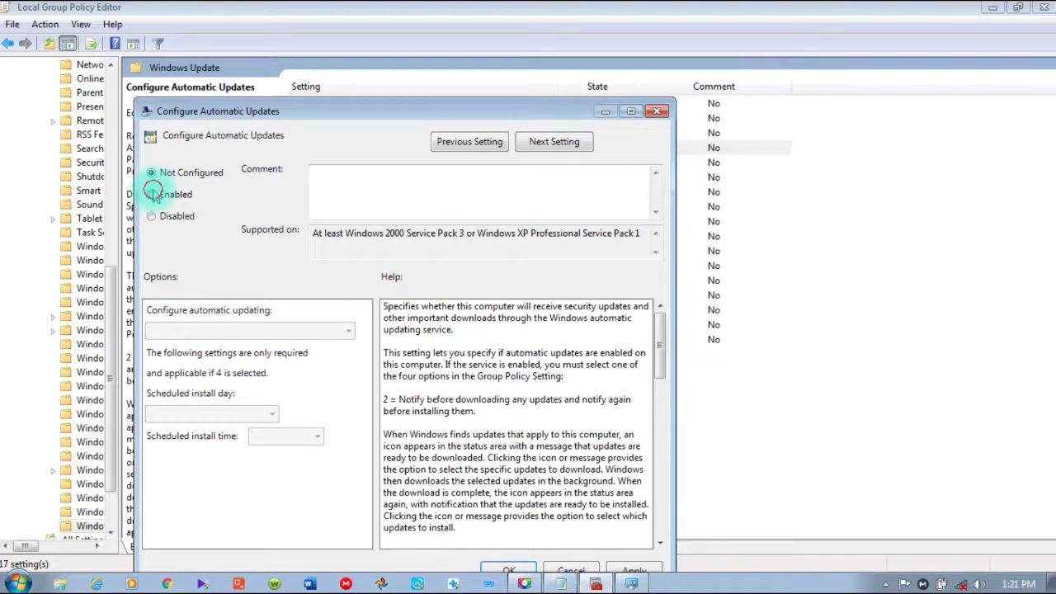
{"action": "left_click", "coordinate": [153, 194]}
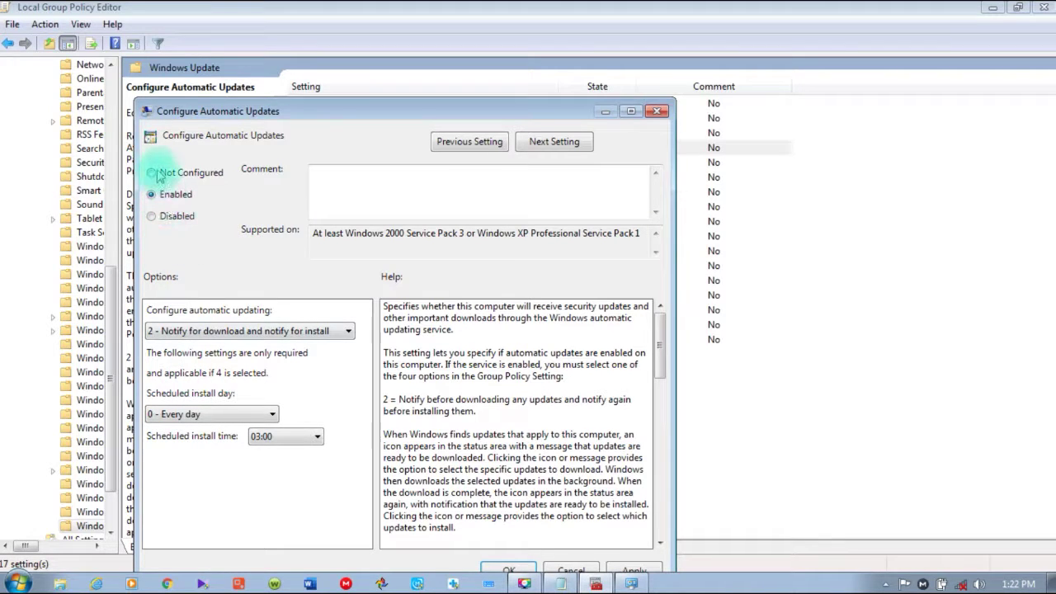
{"action": "left_click", "coordinate": [157, 171]}
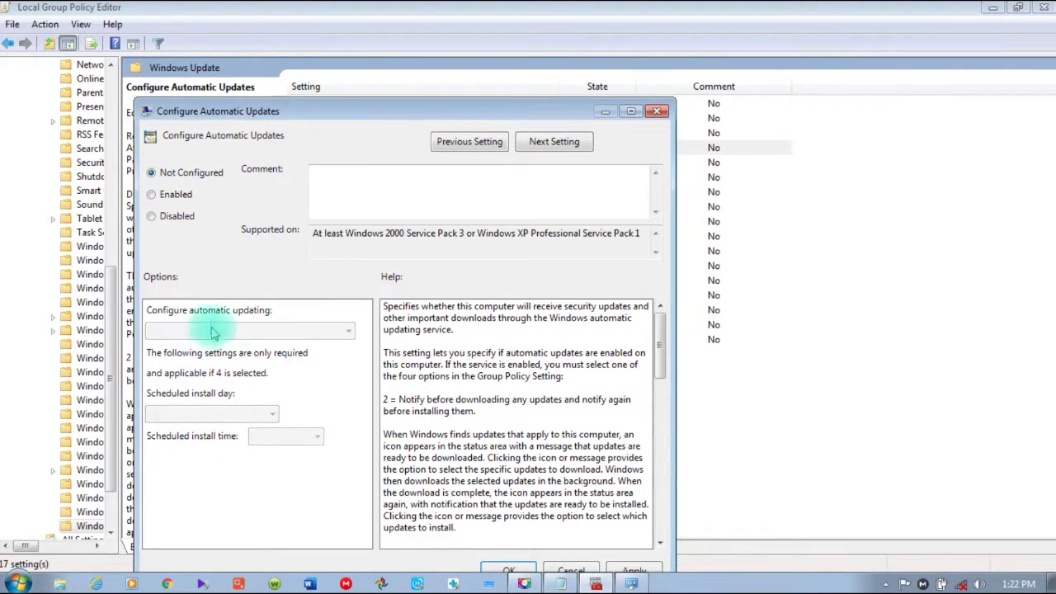
Set the Configure Automatic Updates policy to Enabled with 2 - Notify for download and notify for install, and save it.
{"action": "left_click", "coordinate": [155, 198]}
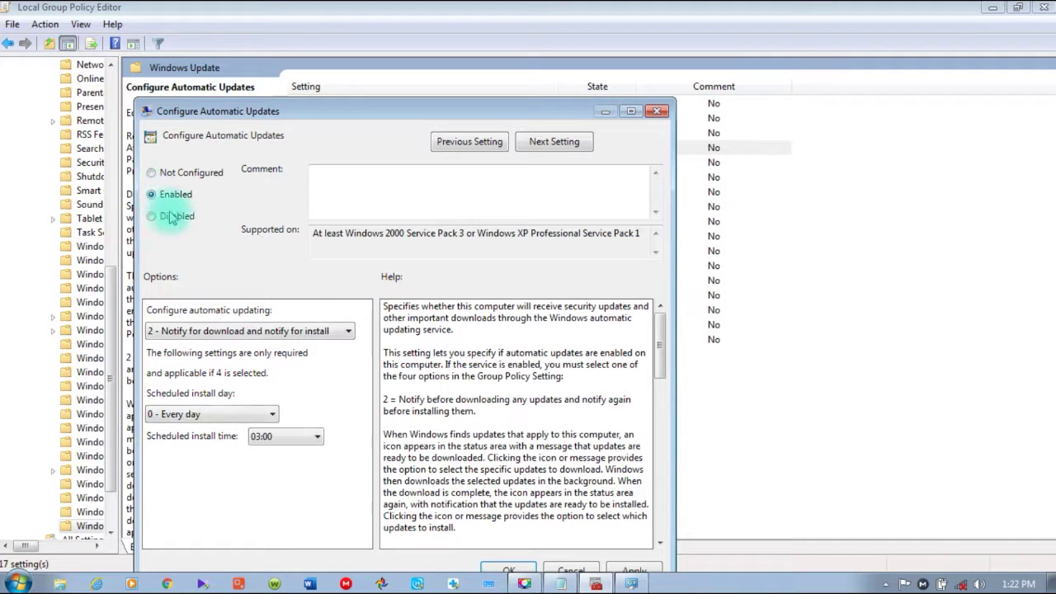
{"action": "left_click", "coordinate": [280, 436]}
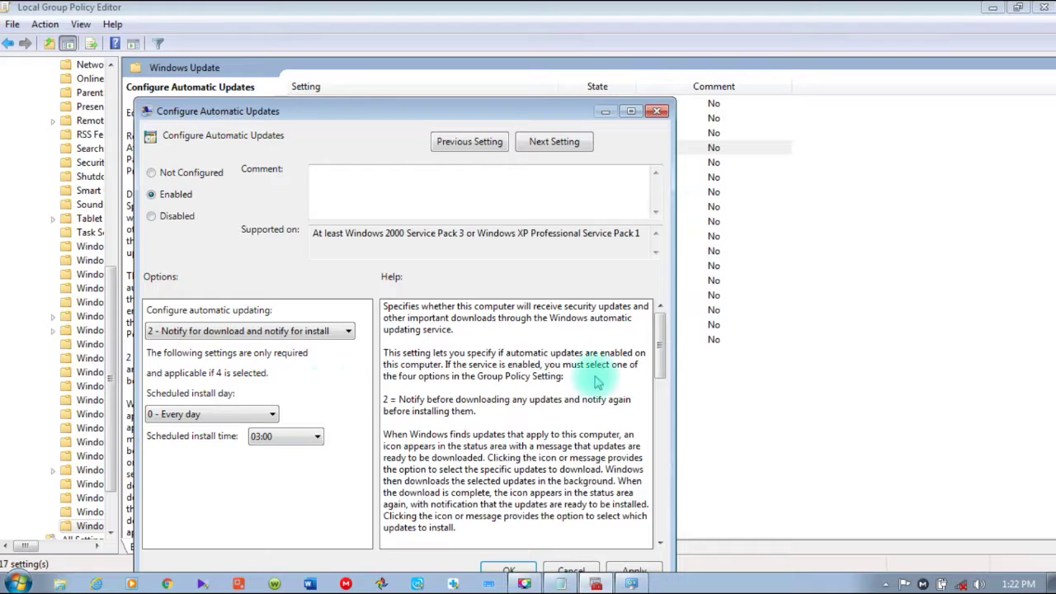
{"action": "left_click_drag", "start_coordinate": [528, 107], "coordinate": [555, 33]}
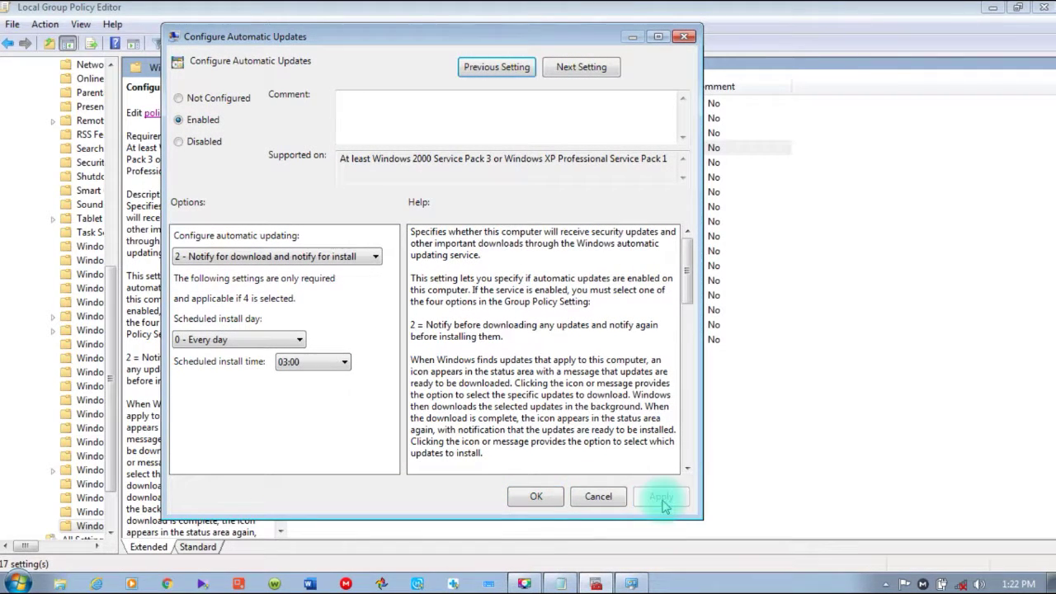
{"action": "left_click", "coordinate": [536, 495]}
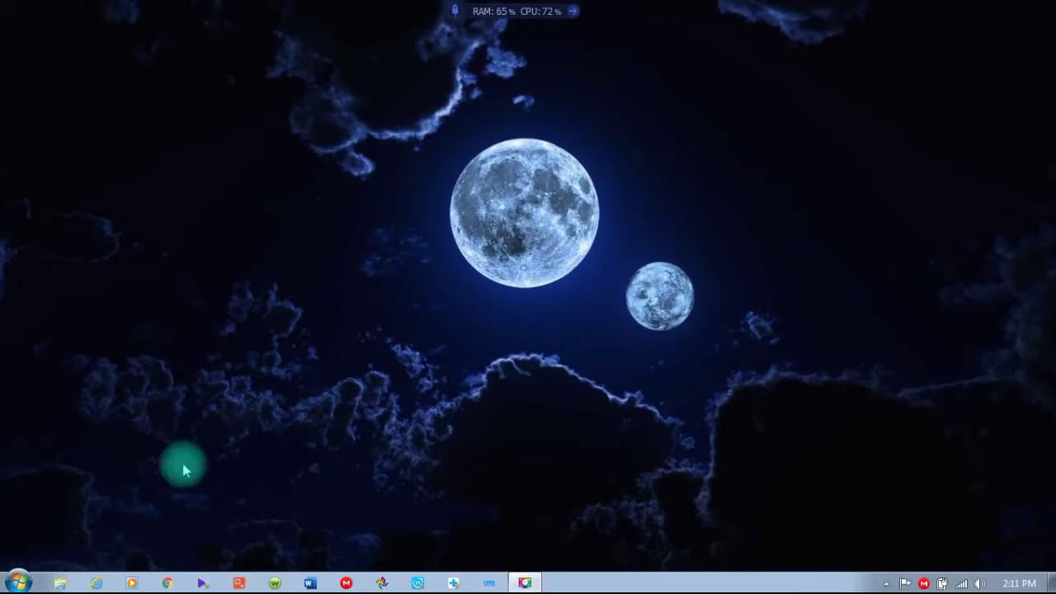
Search the computer's programs for gpedit.msc and launch the Local Group Policy Editor from the result.
{"action": "left_click", "coordinate": [18, 580]}
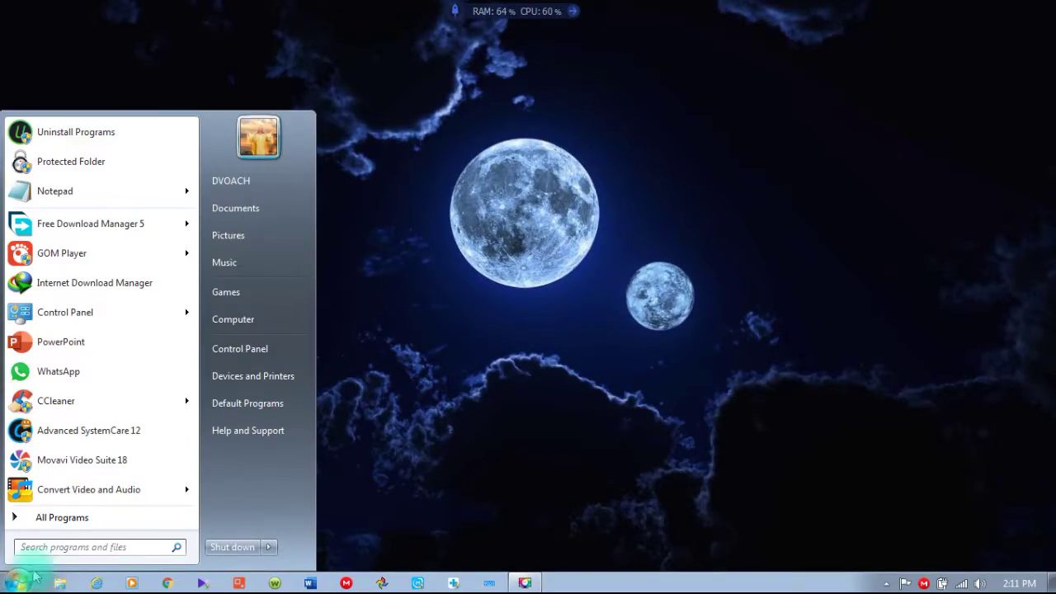
{"action": "left_click", "coordinate": [62, 546]}
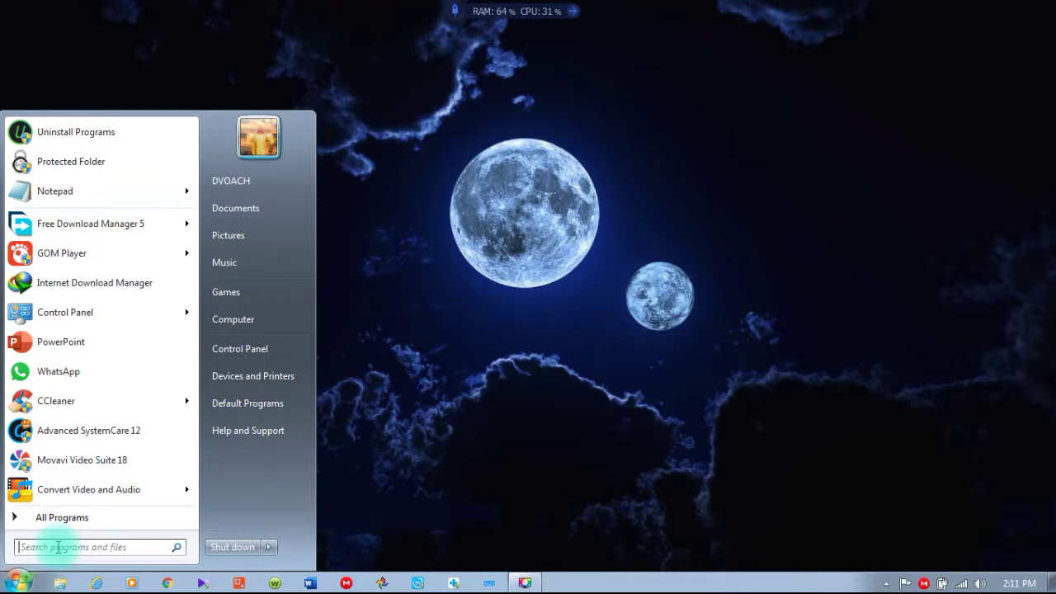
{"action": "right_click", "coordinate": [58, 547]}
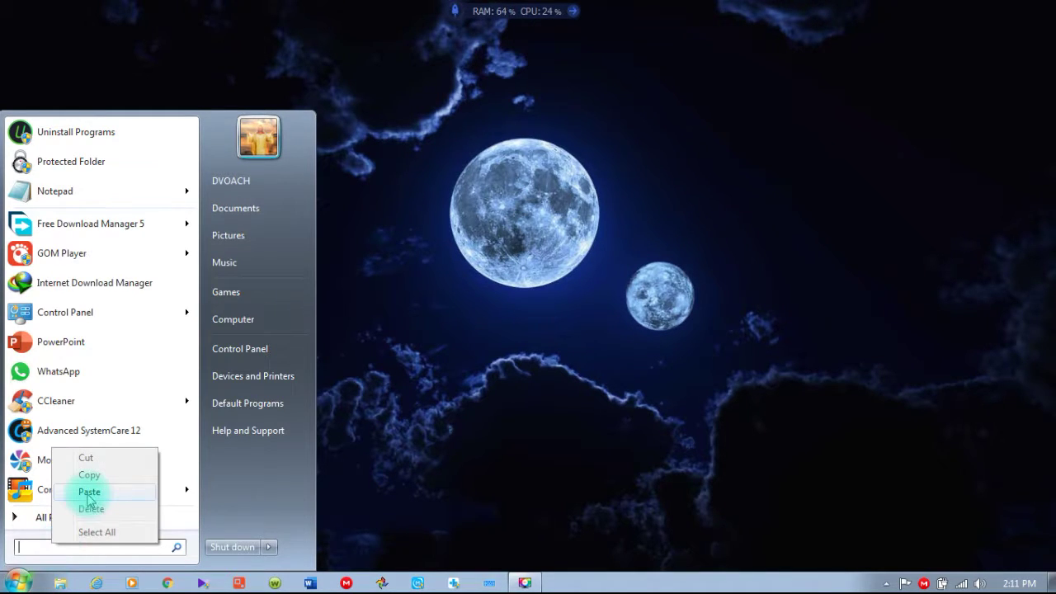
{"action": "left_click", "coordinate": [89, 492]}
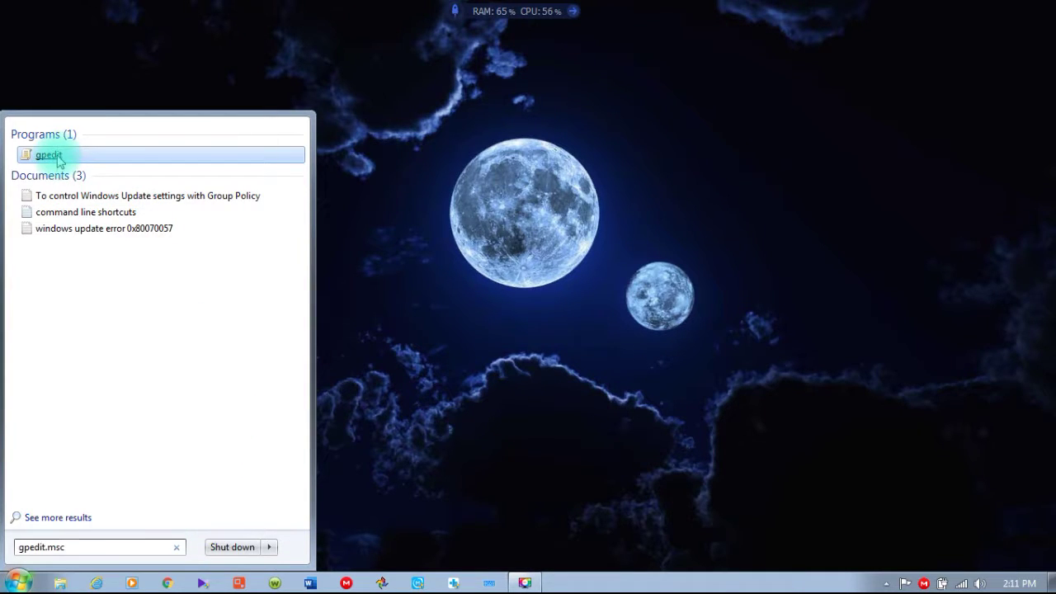
{"action": "right_click", "coordinate": [57, 158]}
{"action": "left_click", "coordinate": [95, 113]}
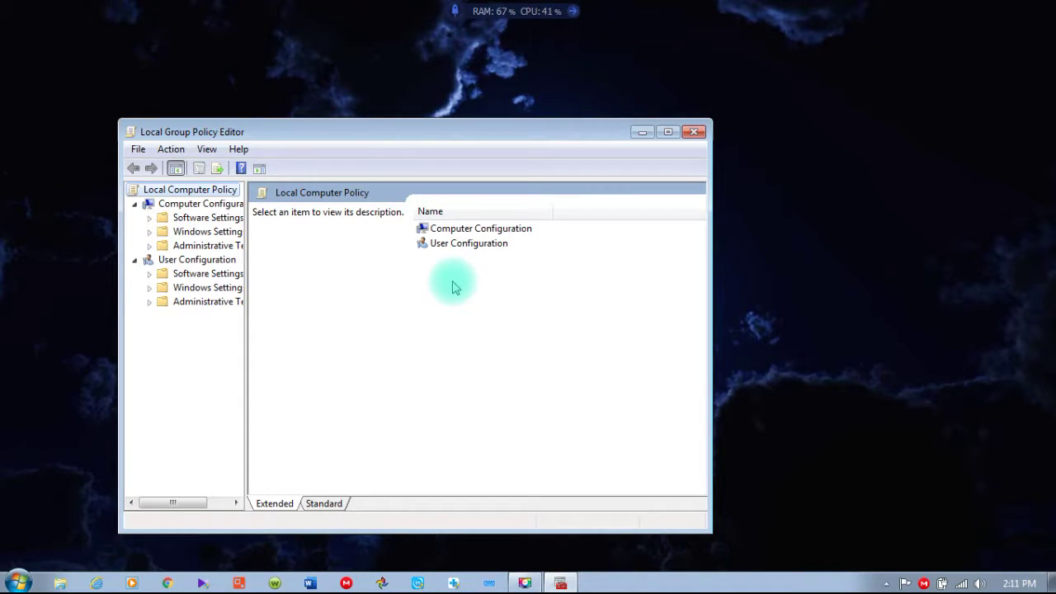
Display the Windows Update policies found in Windows Components under the computer's Administrative Templates.
{"action": "double_click", "coordinate": [464, 233]}
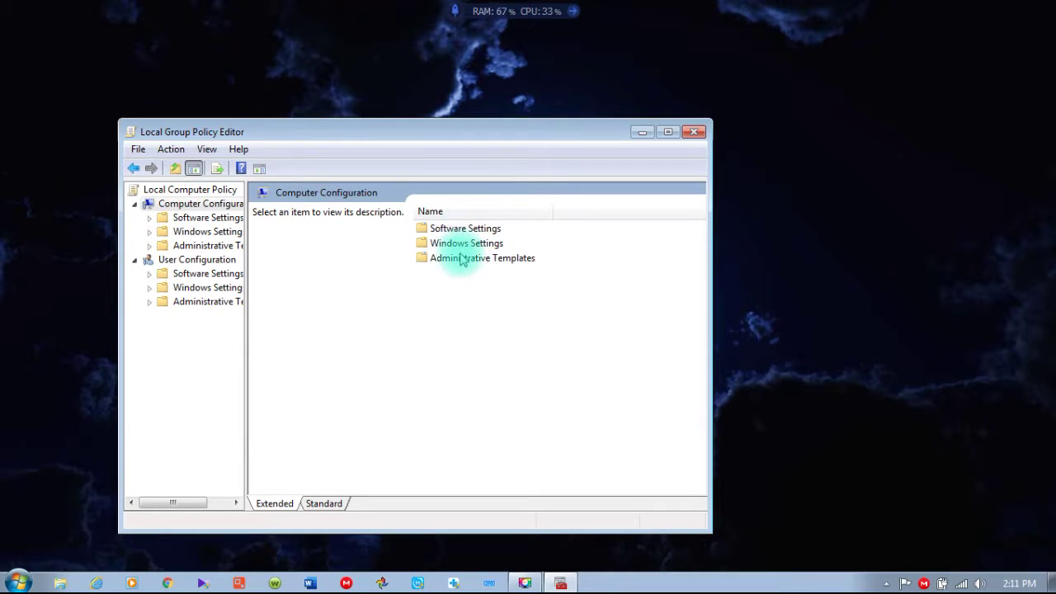
{"action": "double_click", "coordinate": [462, 259]}
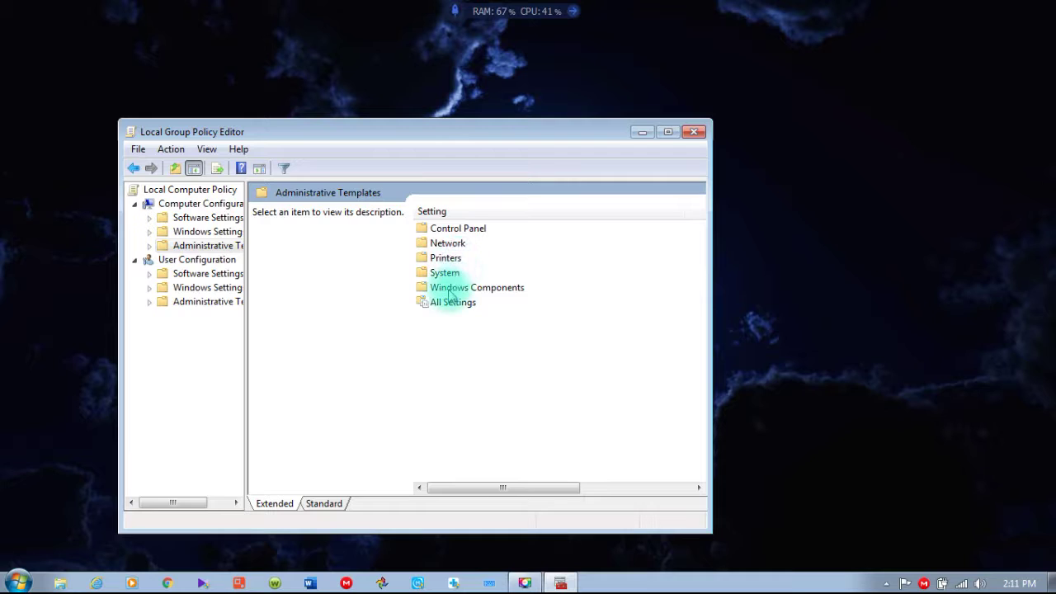
{"action": "double_click", "coordinate": [452, 289]}
{"action": "left_click_drag", "start_coordinate": [697, 266], "coordinate": [707, 518]}
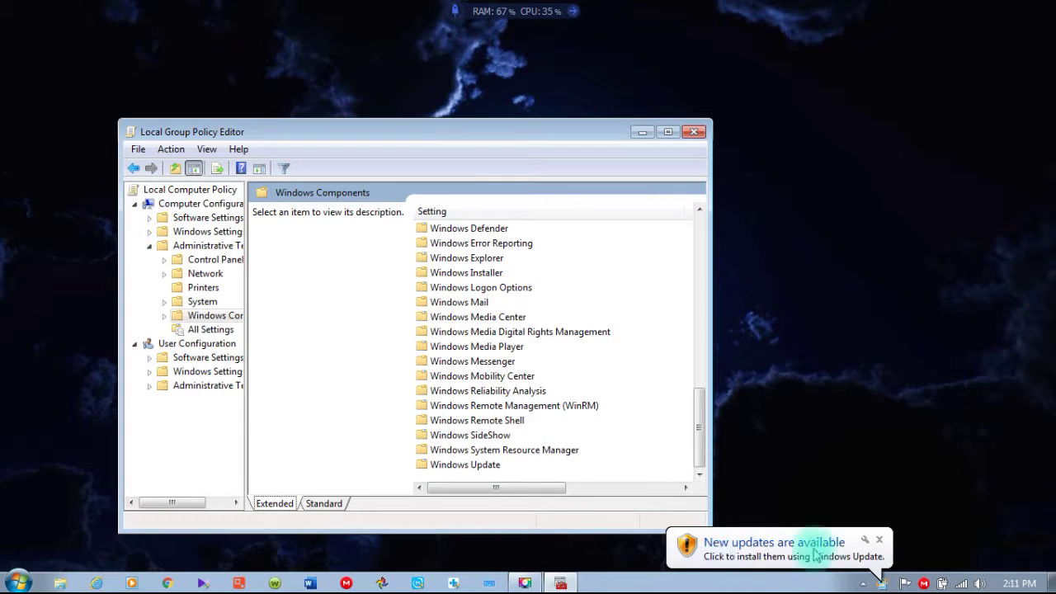
{"action": "double_click", "coordinate": [466, 464]}
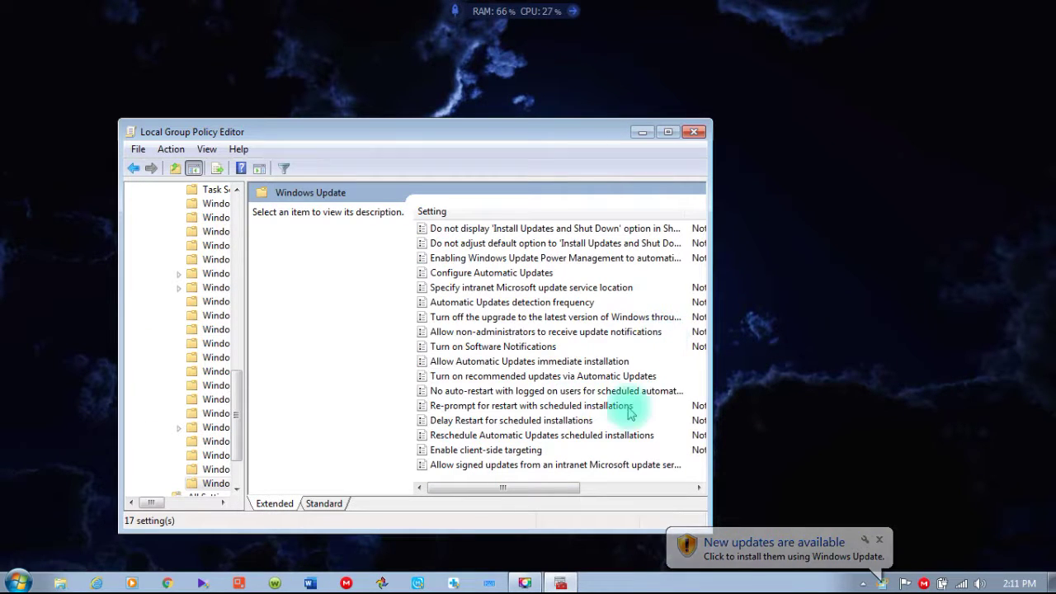
Set the enabled Configure Automatic Updates policy to 5 - Allow local admin to choose setting and save it.
{"action": "double_click", "coordinate": [524, 279]}
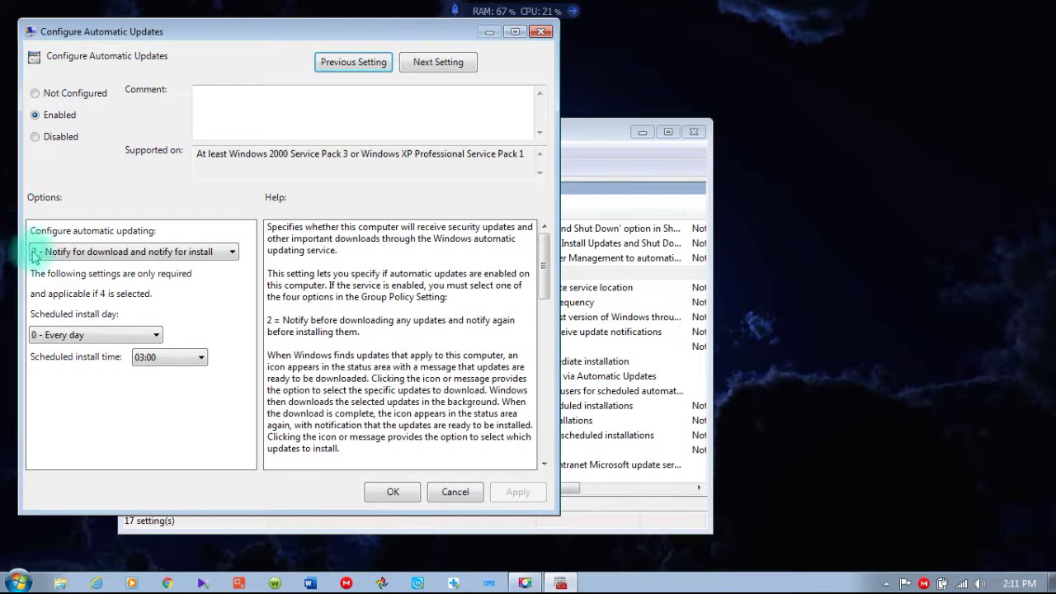
{"action": "left_click", "coordinate": [232, 252]}
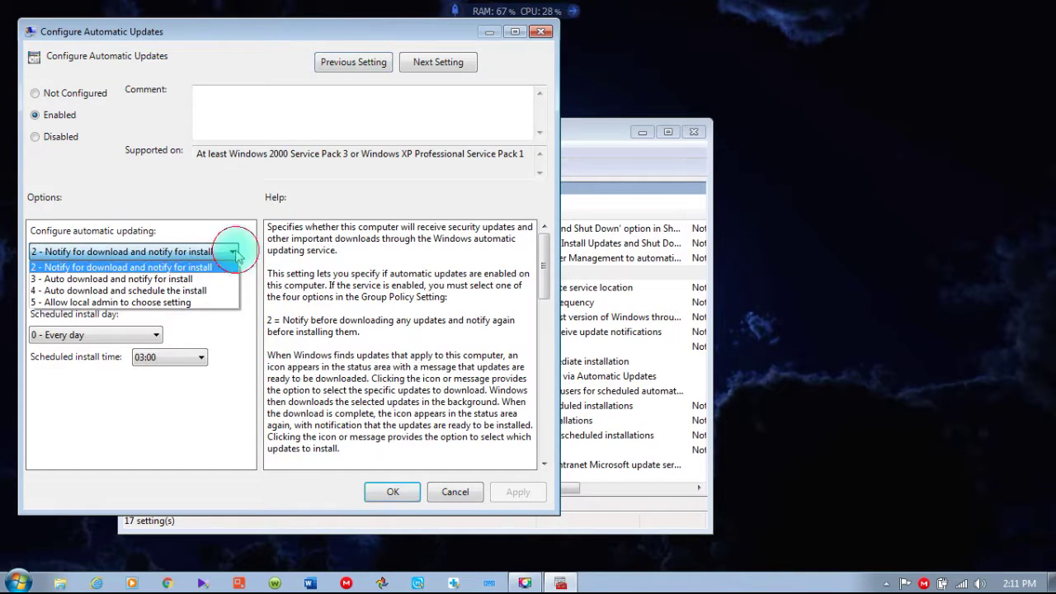
{"action": "left_click", "coordinate": [198, 302]}
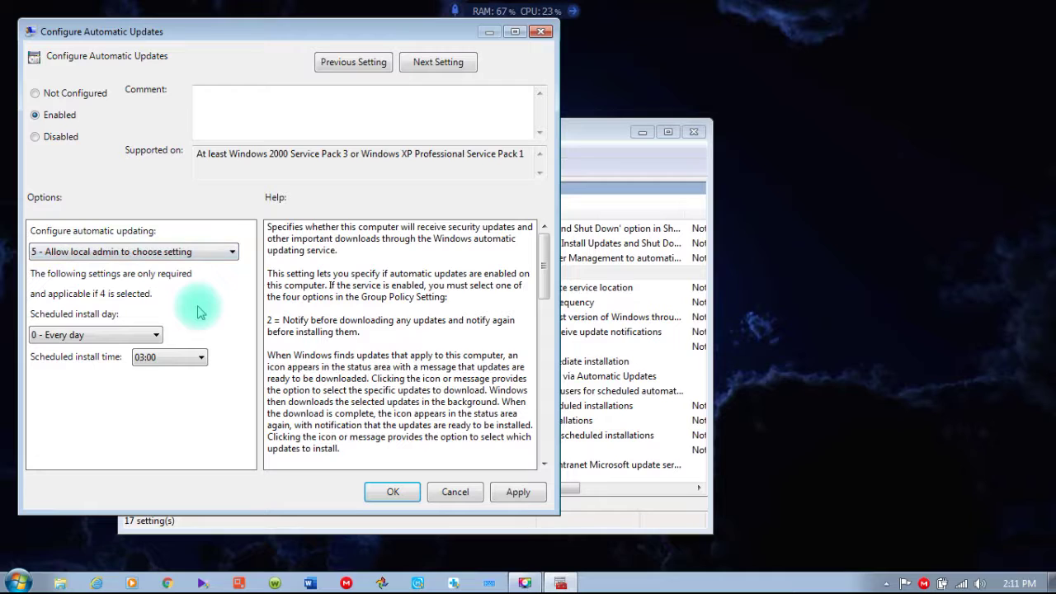
{"action": "left_click", "coordinate": [72, 124]}
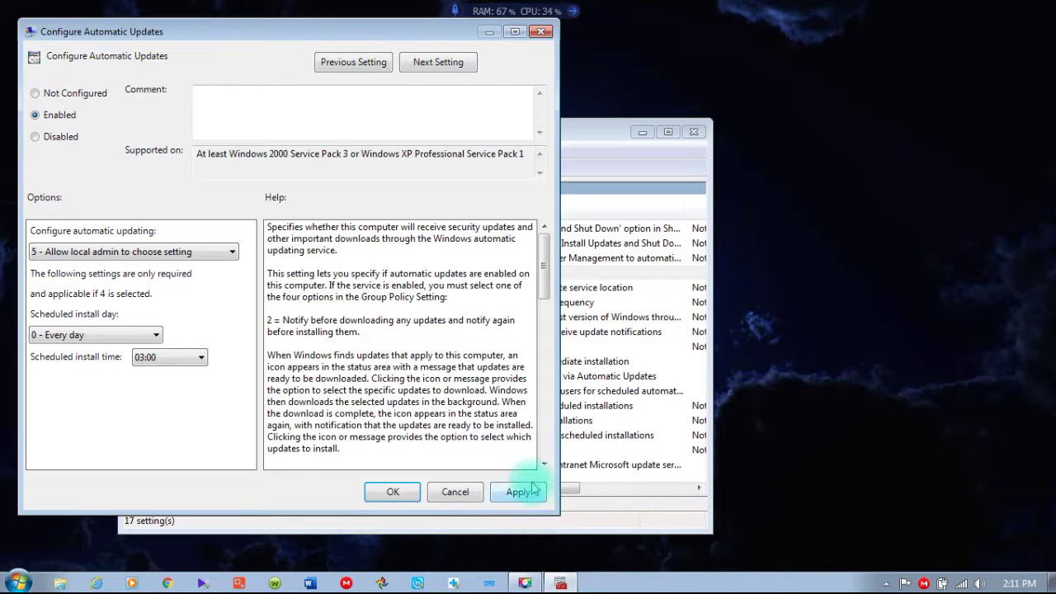
{"action": "left_click", "coordinate": [396, 491]}
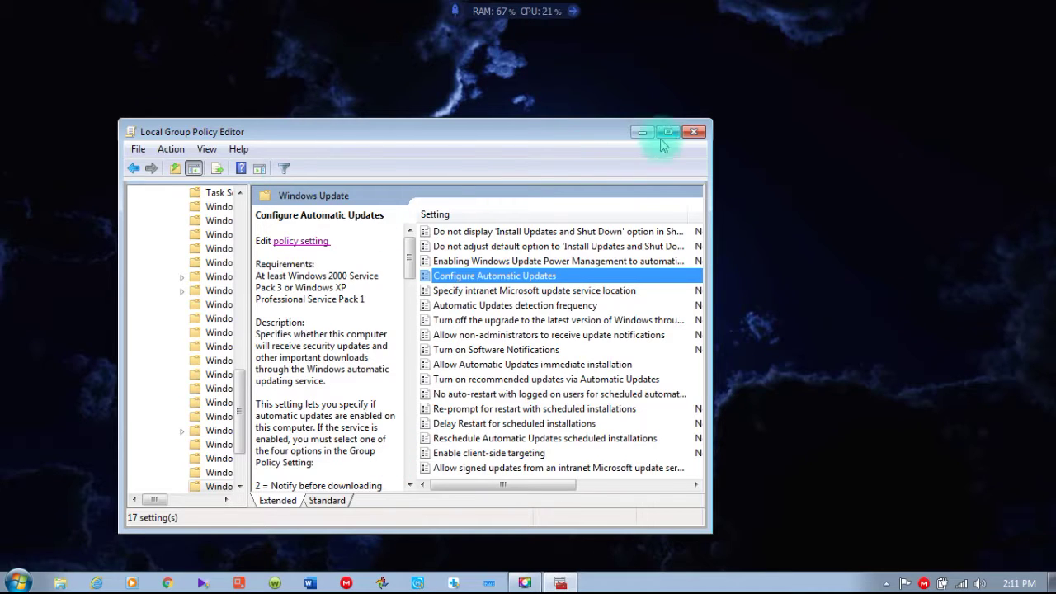
Widen the policy editor to show the State column, review the enabled Windows Update policies, and close the editor.
{"action": "left_click_drag", "start_coordinate": [708, 225], "coordinate": [867, 242]}
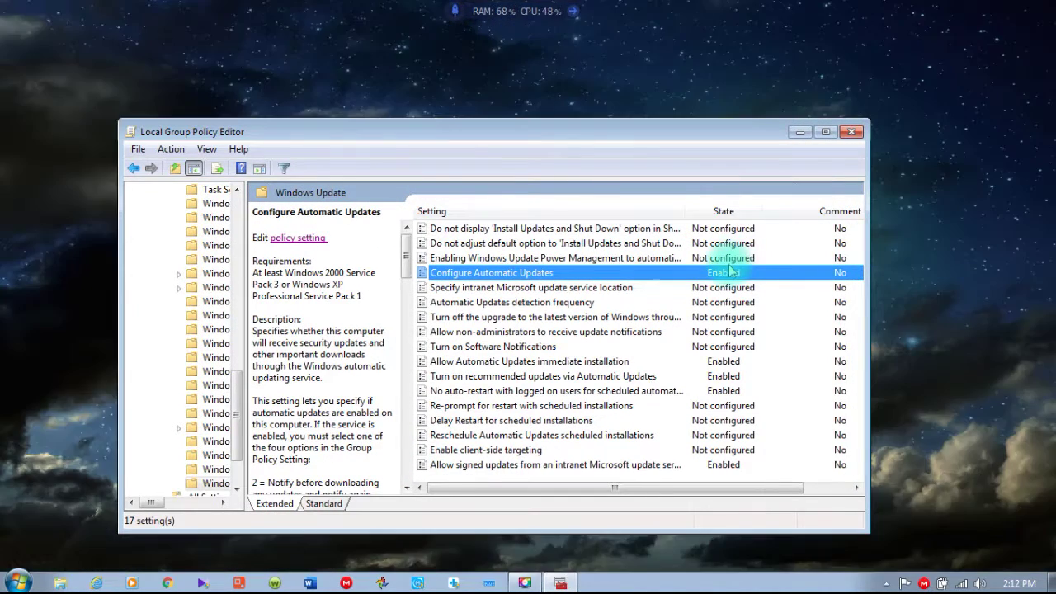
{"action": "left_click", "coordinate": [723, 362]}
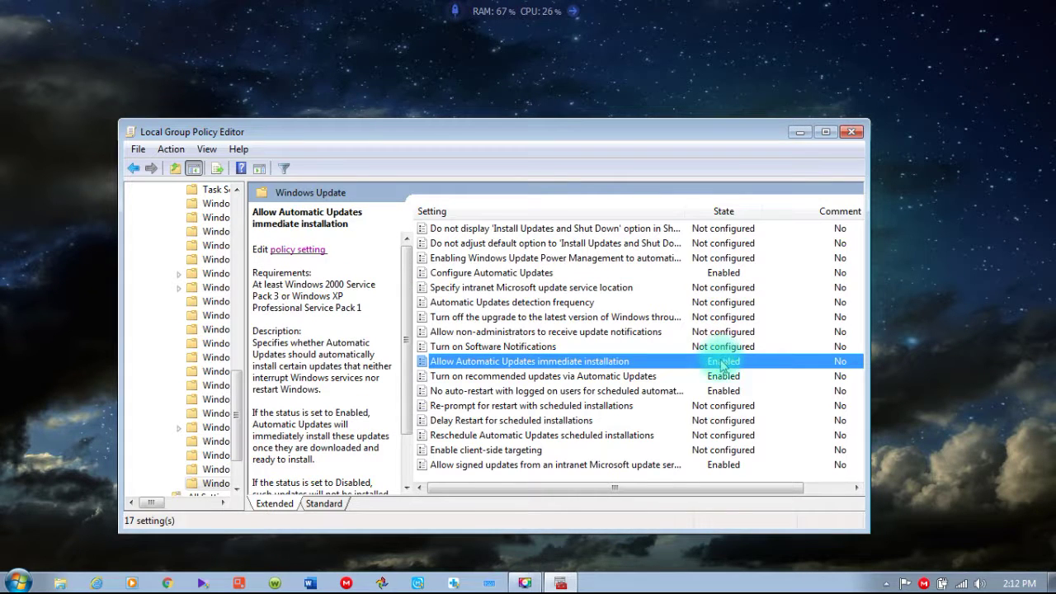
{"action": "left_click", "coordinate": [723, 378]}
{"action": "left_click", "coordinate": [723, 392]}
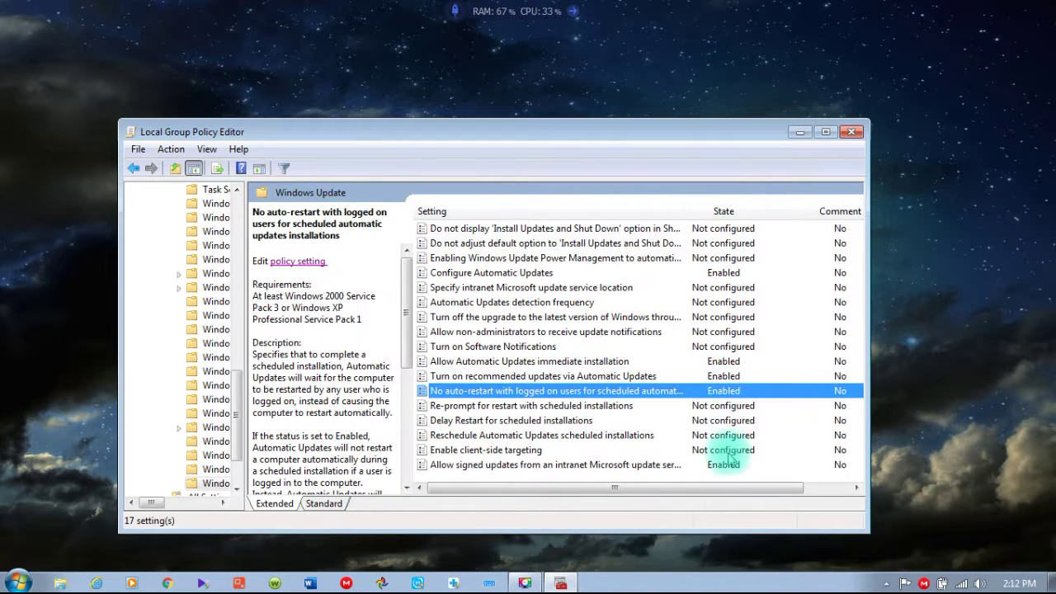
{"action": "left_click", "coordinate": [723, 466]}
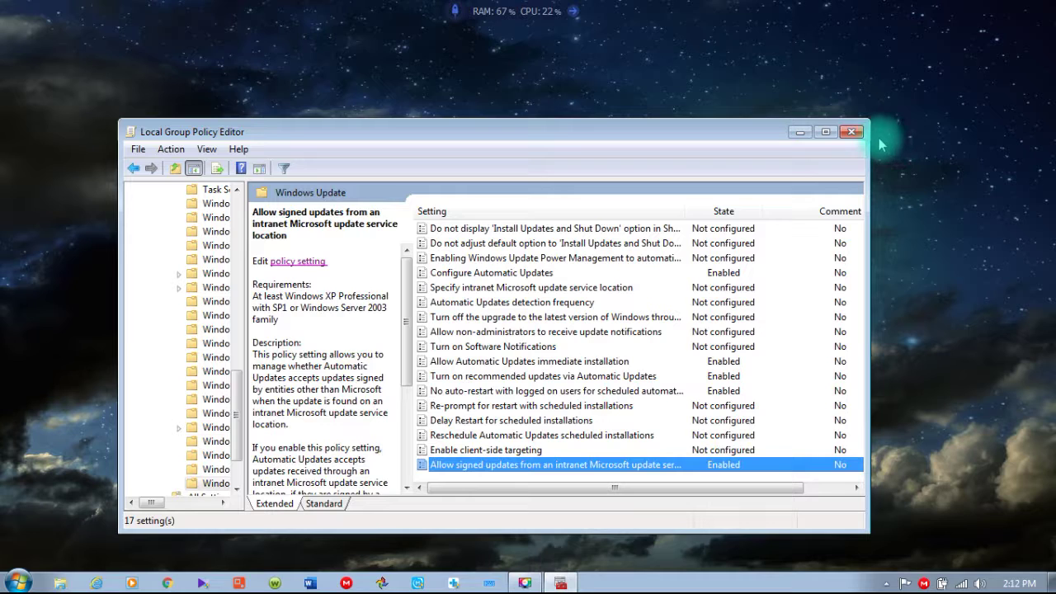
{"action": "left_click", "coordinate": [855, 132]}
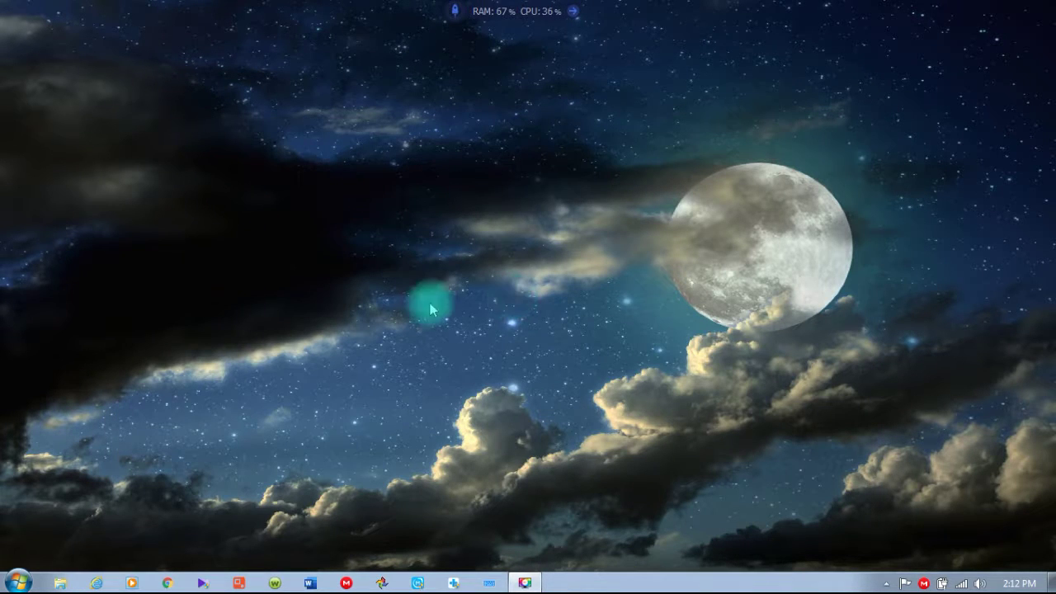
Go to Windows Update under System and Security in the Control Panel and check for updates.
{"action": "left_click", "coordinate": [18, 582]}
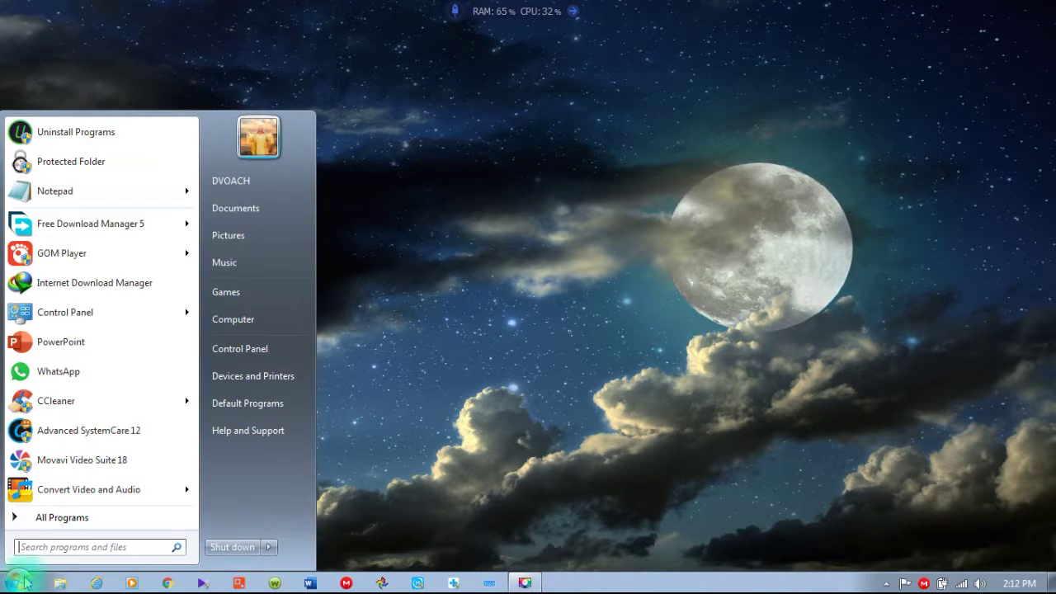
{"action": "left_click", "coordinate": [239, 349]}
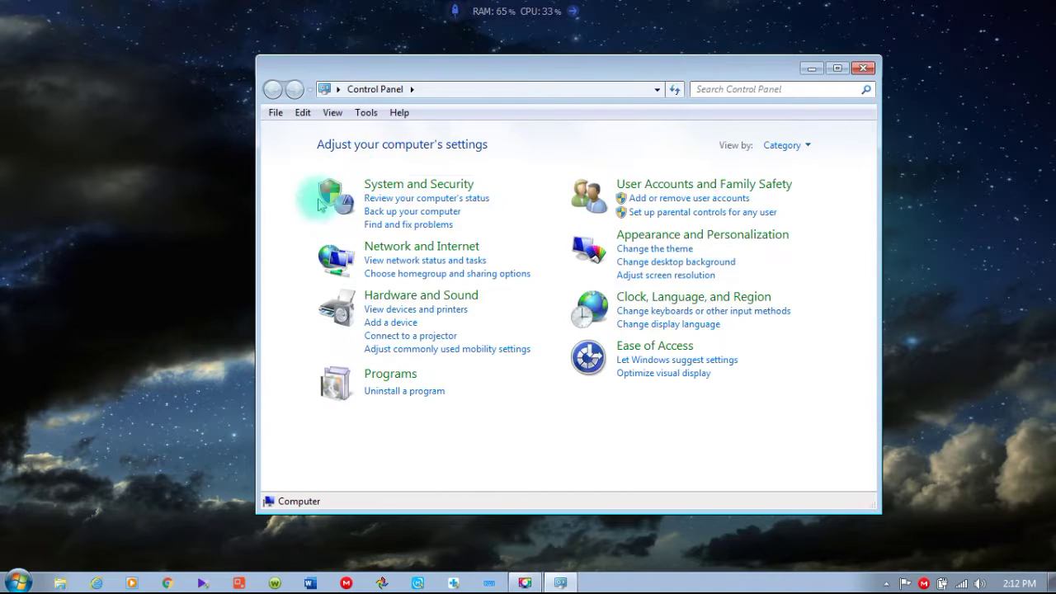
{"action": "left_click", "coordinate": [371, 184]}
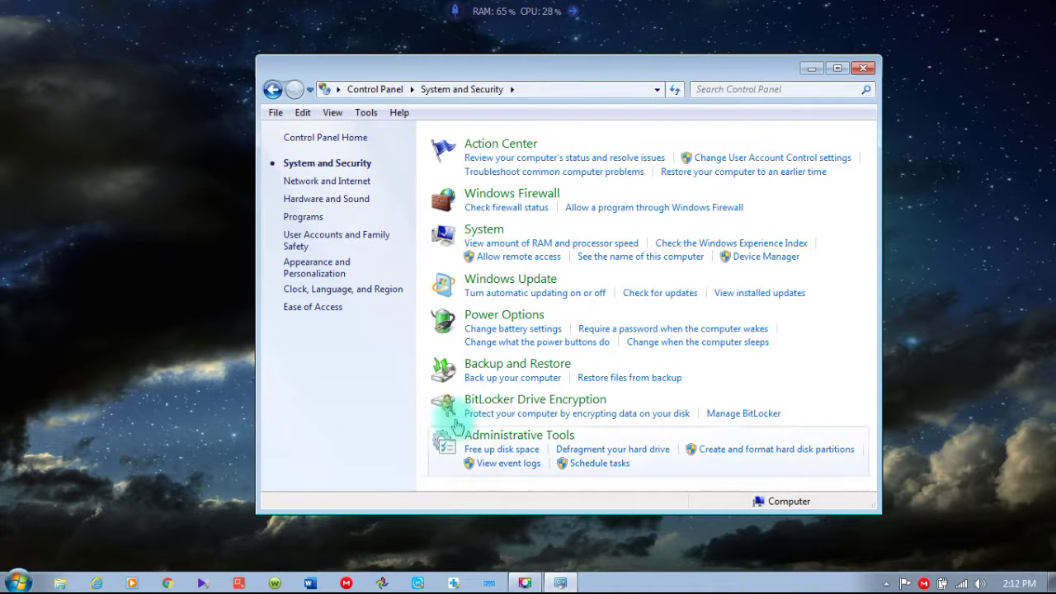
{"action": "left_click", "coordinate": [526, 284]}
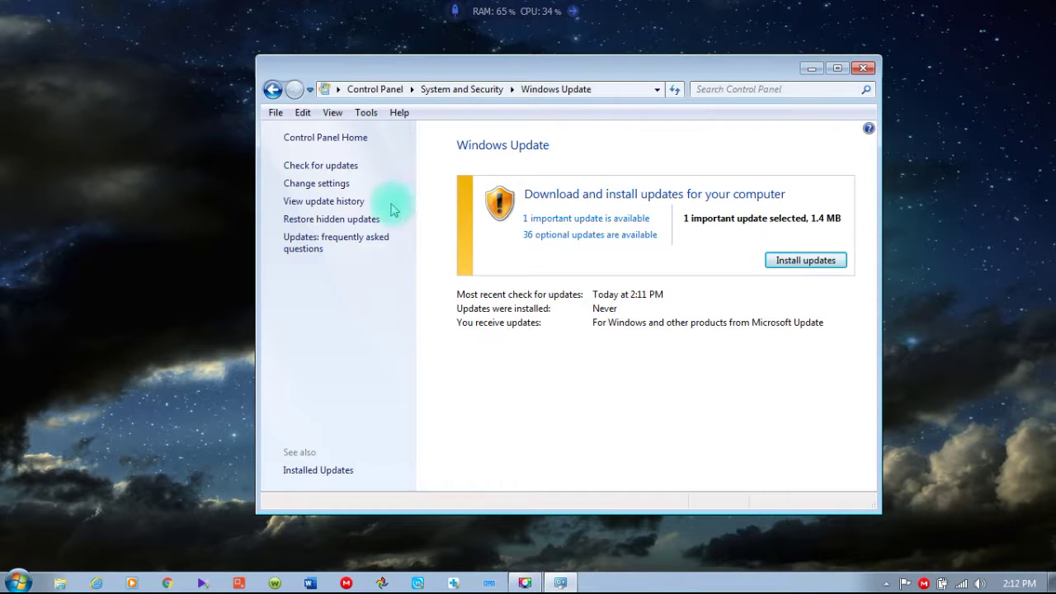
{"action": "left_click", "coordinate": [338, 168]}
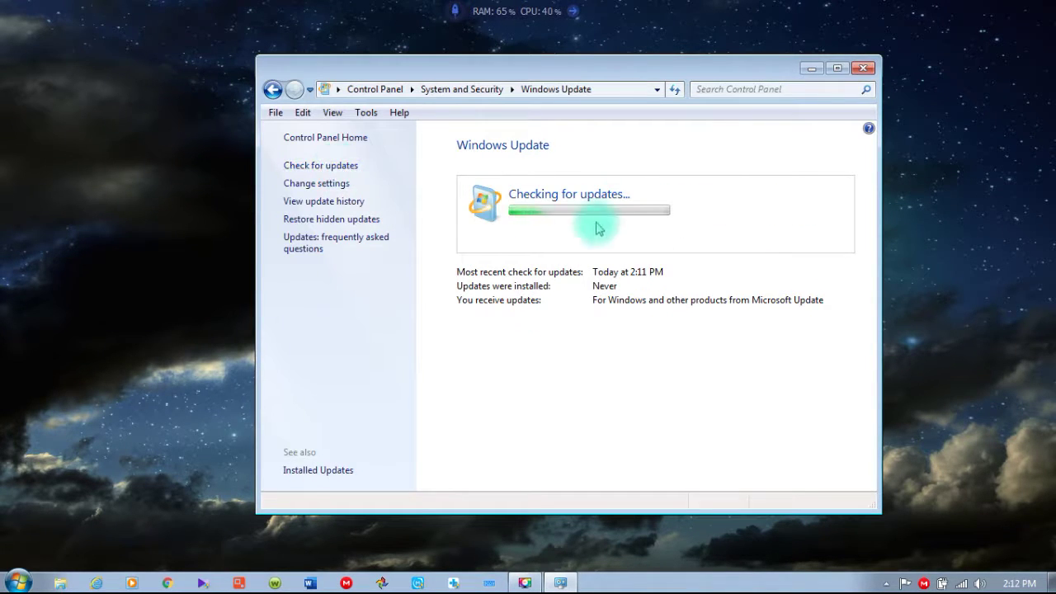
Review the Important updates choices in the Windows Update settings, keep Install updates automatically (recommended), and save.
{"action": "left_click", "coordinate": [349, 185]}
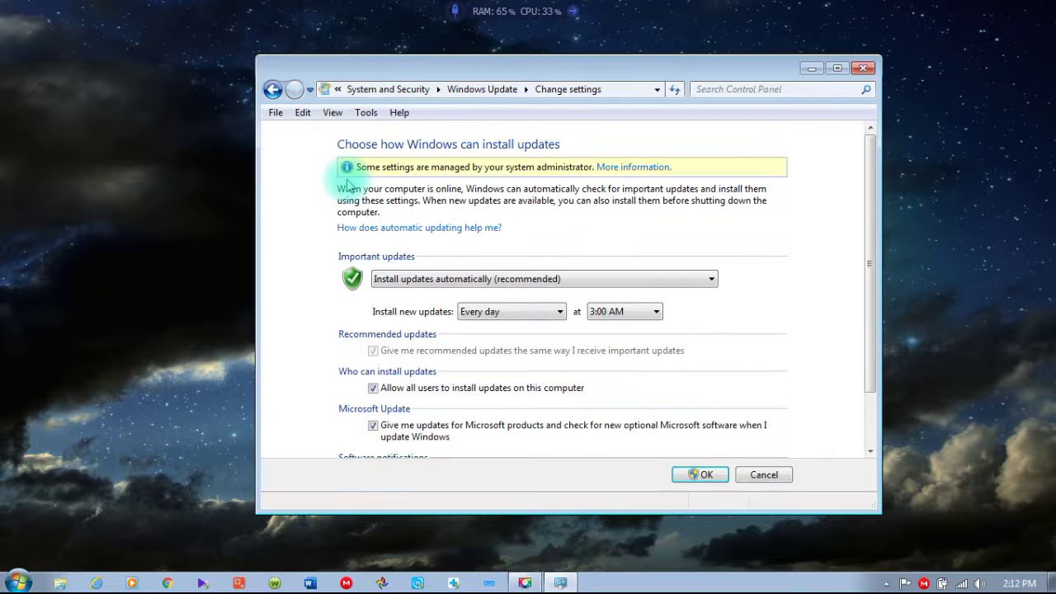
{"action": "left_click", "coordinate": [711, 280]}
{"action": "left_click", "coordinate": [714, 280]}
{"action": "left_click", "coordinate": [714, 277]}
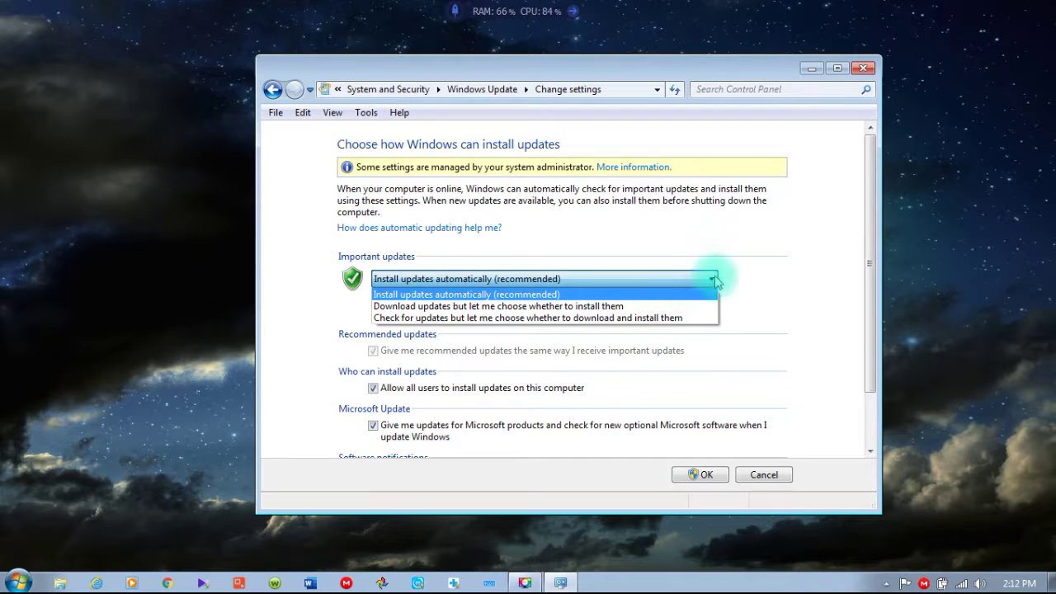
{"action": "left_click", "coordinate": [714, 280]}
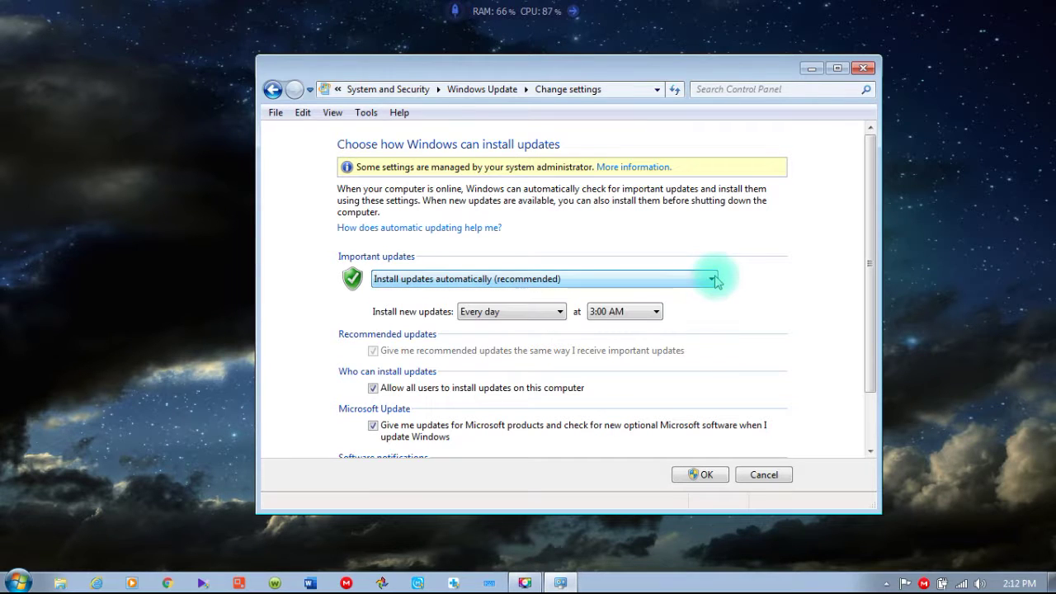
{"action": "left_click", "coordinate": [710, 476]}
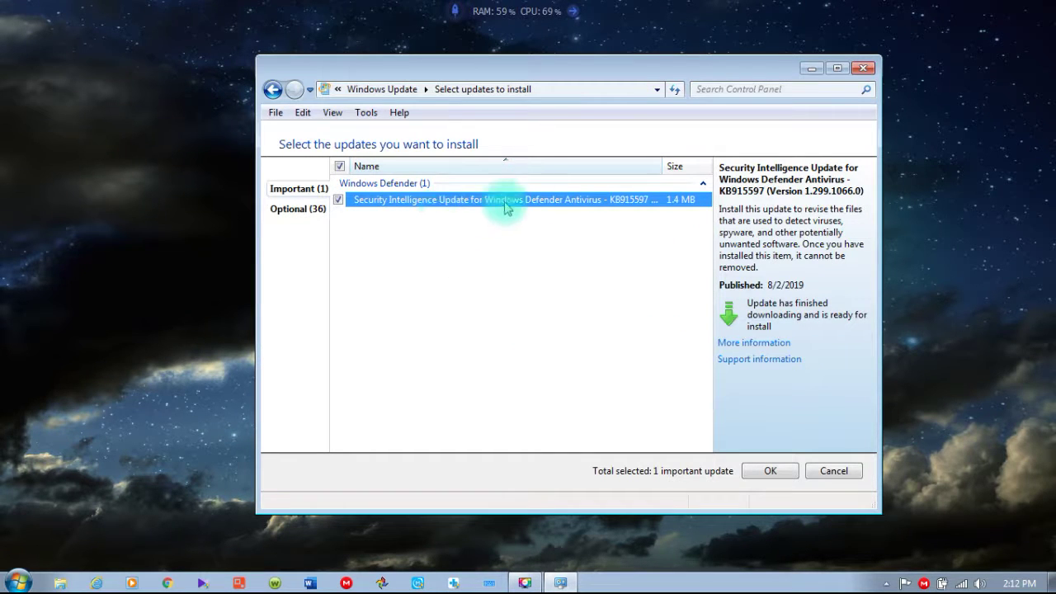
Confirm the selected Security Intelligence Update for Windows Defender Antivirus and start its installation.
{"action": "left_click", "coordinate": [770, 474]}
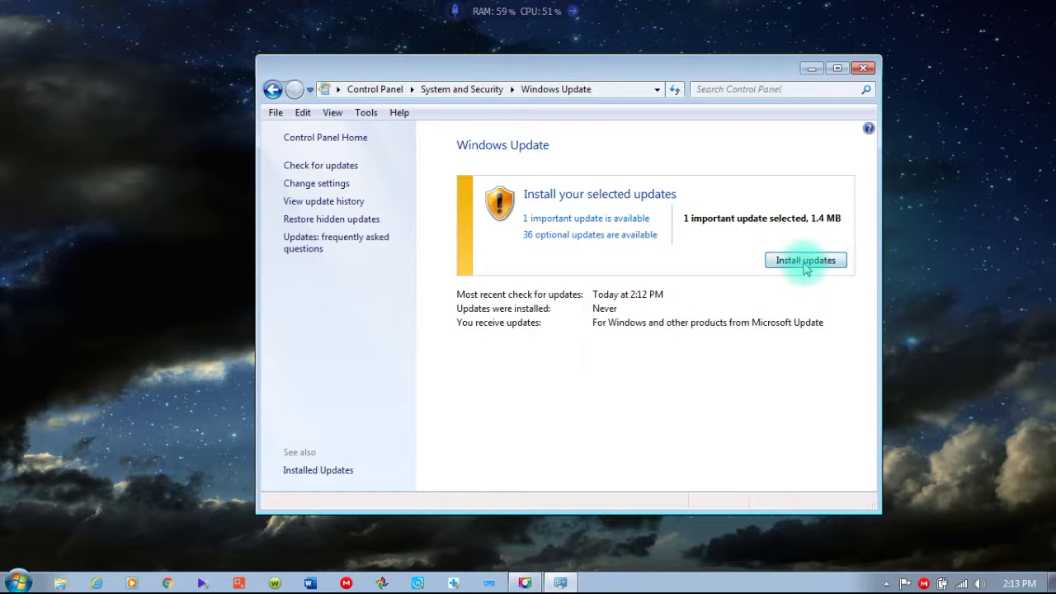
{"action": "left_click", "coordinate": [797, 260]}
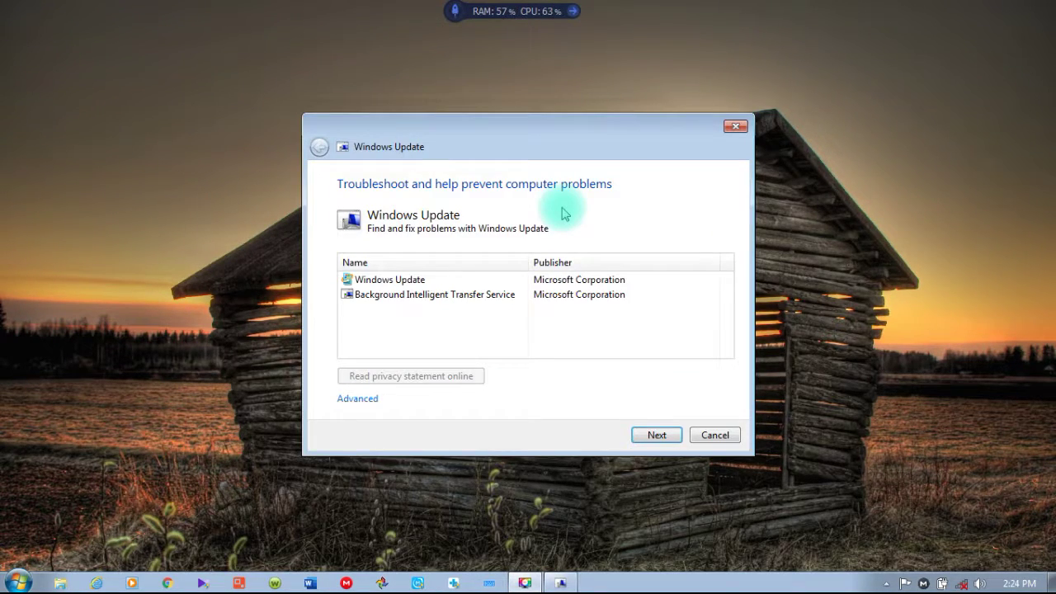
Run the Windows Update item of the Windows Update troubleshooter and close the troubleshooter after it completes.
{"action": "left_click", "coordinate": [425, 282]}
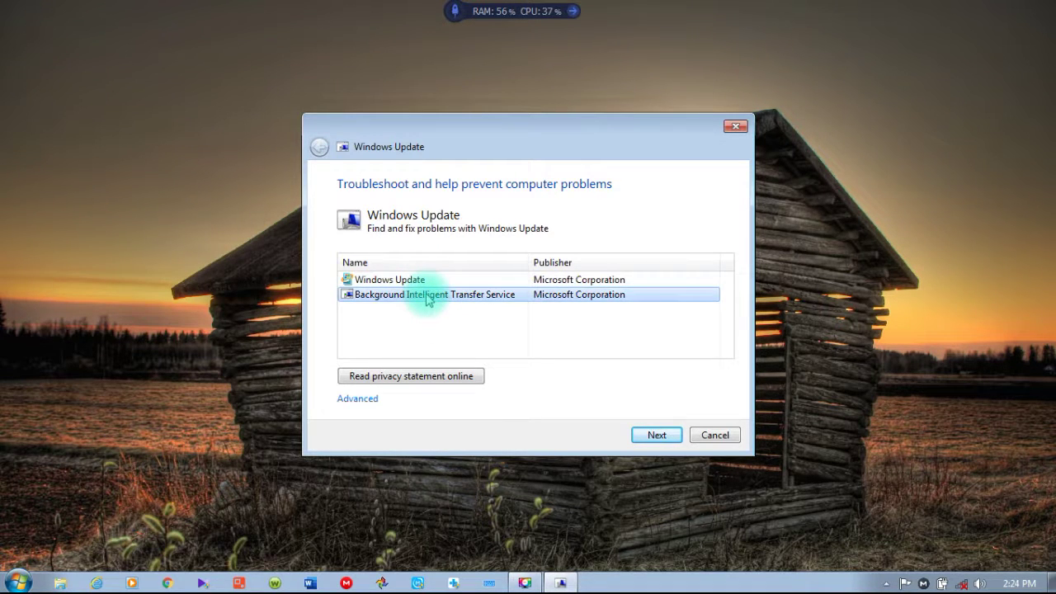
{"action": "left_click", "coordinate": [419, 280]}
{"action": "left_click", "coordinate": [657, 435]}
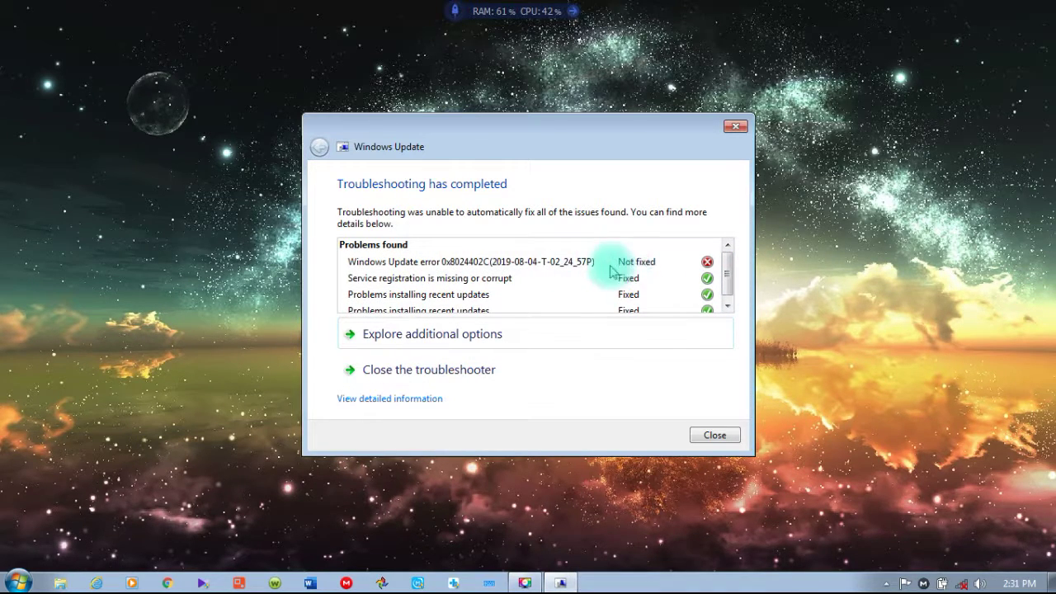
{"action": "left_click", "coordinate": [705, 444]}
Launch the WindowsUpdate troubleshooting pack from the Windows Update Troubleshooter folder in Downloads > Programs and close the folder window.
{"action": "right_click", "coordinate": [60, 583]}
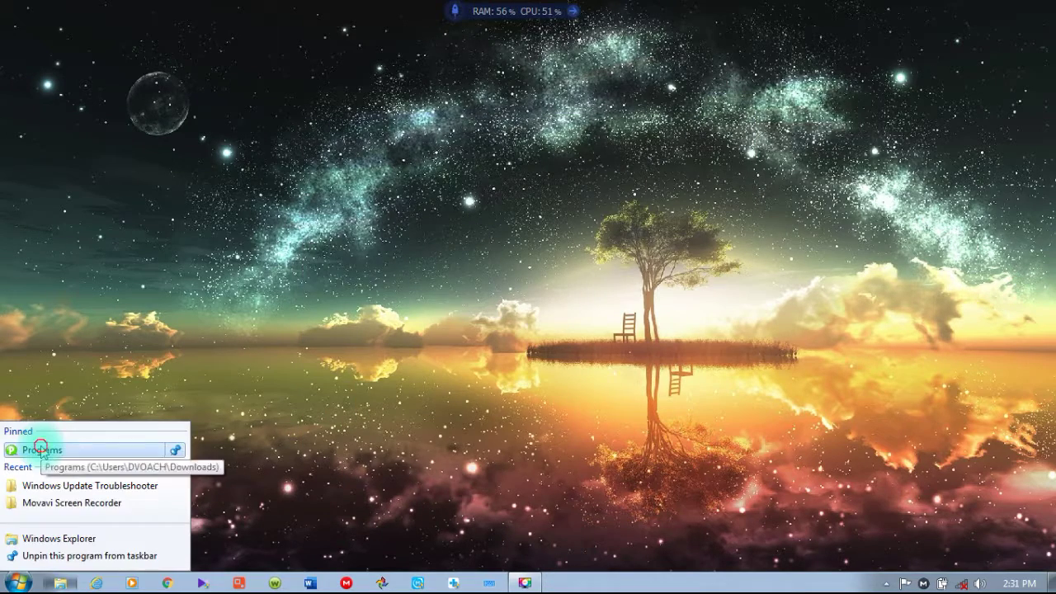
{"action": "left_click", "coordinate": [230, 414]}
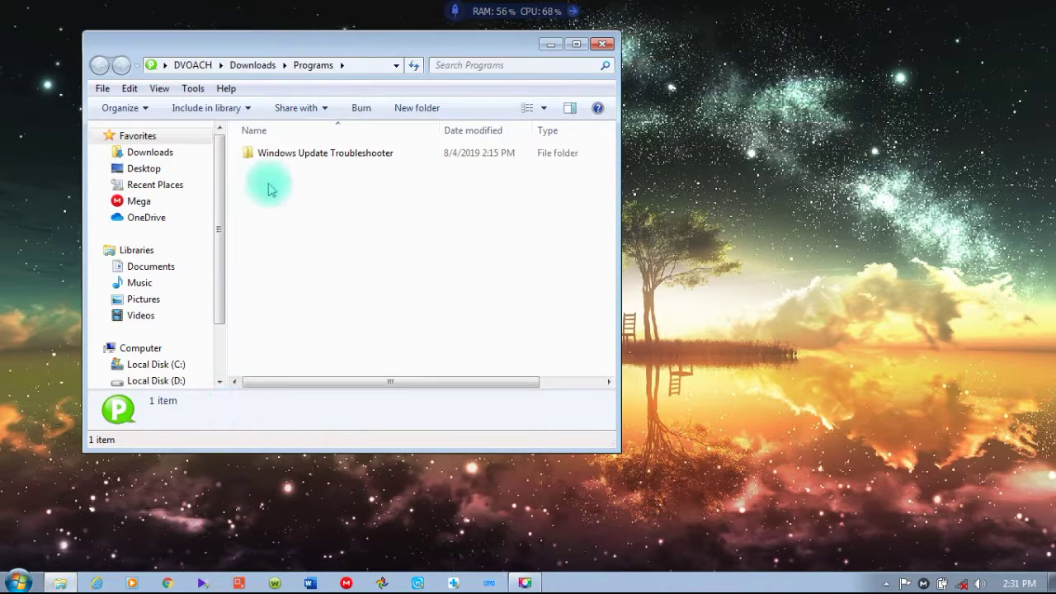
{"action": "double_click", "coordinate": [276, 164]}
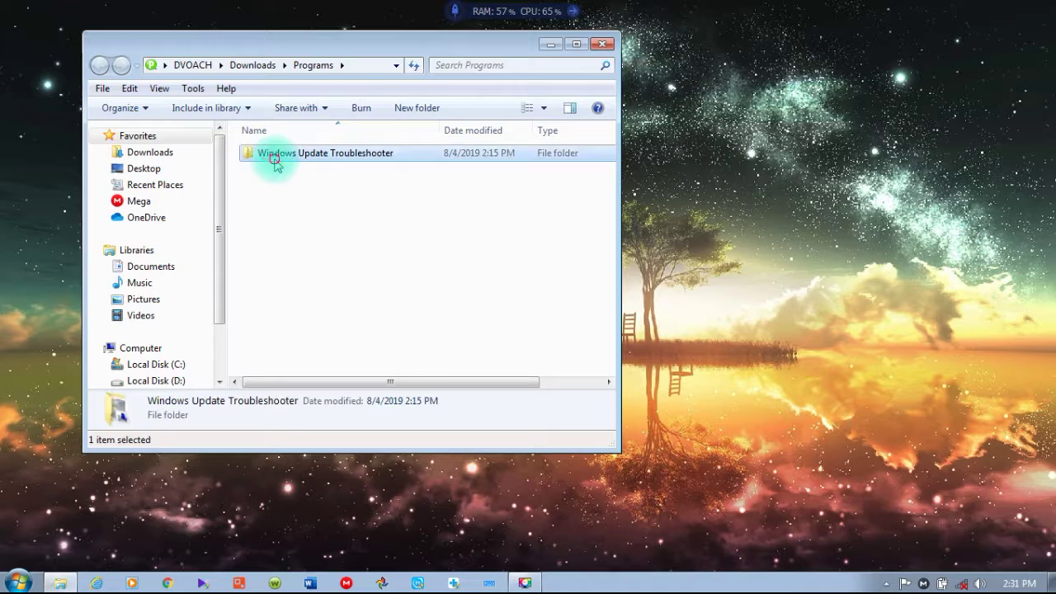
{"action": "left_click", "coordinate": [274, 160]}
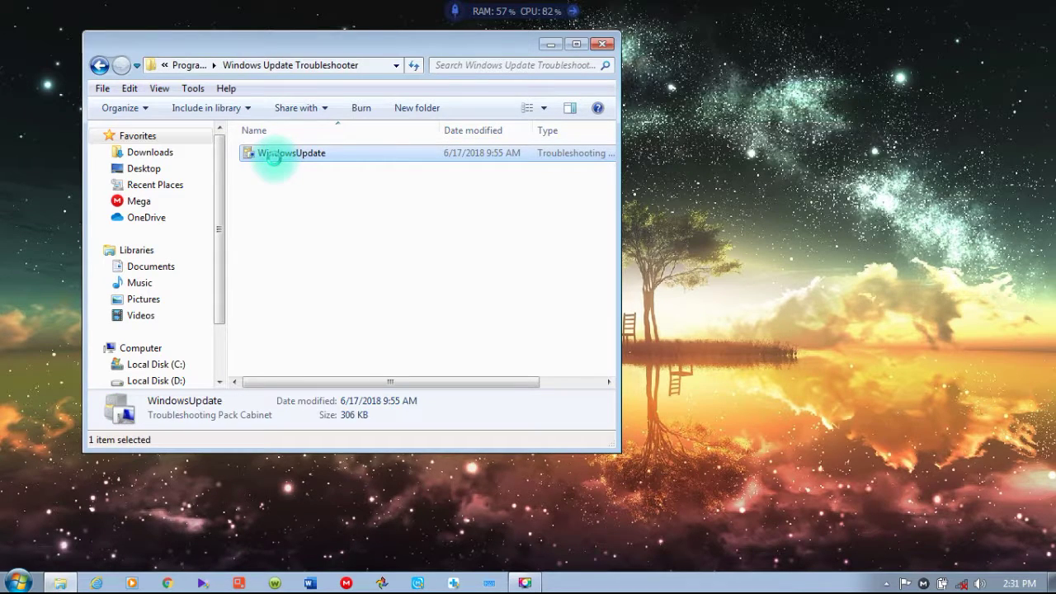
{"action": "right_click", "coordinate": [275, 160]}
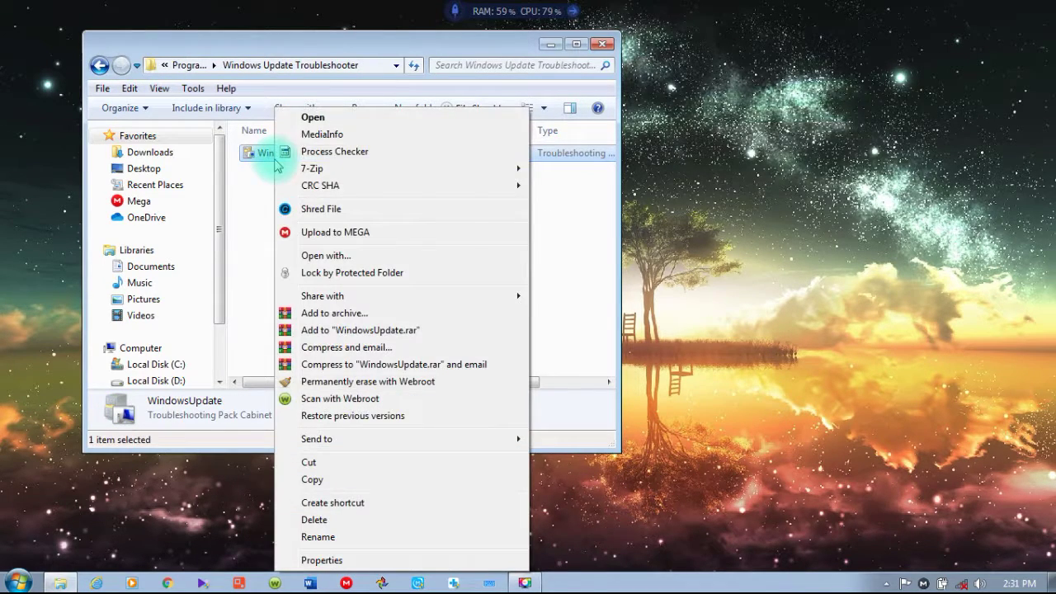
{"action": "left_click", "coordinate": [307, 116]}
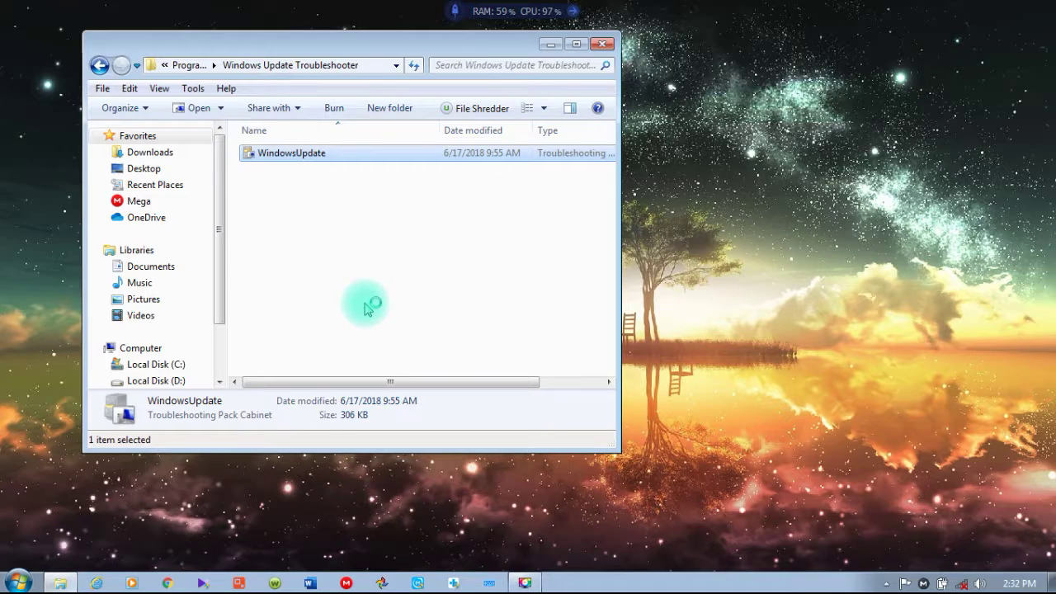
{"action": "left_click", "coordinate": [603, 45]}
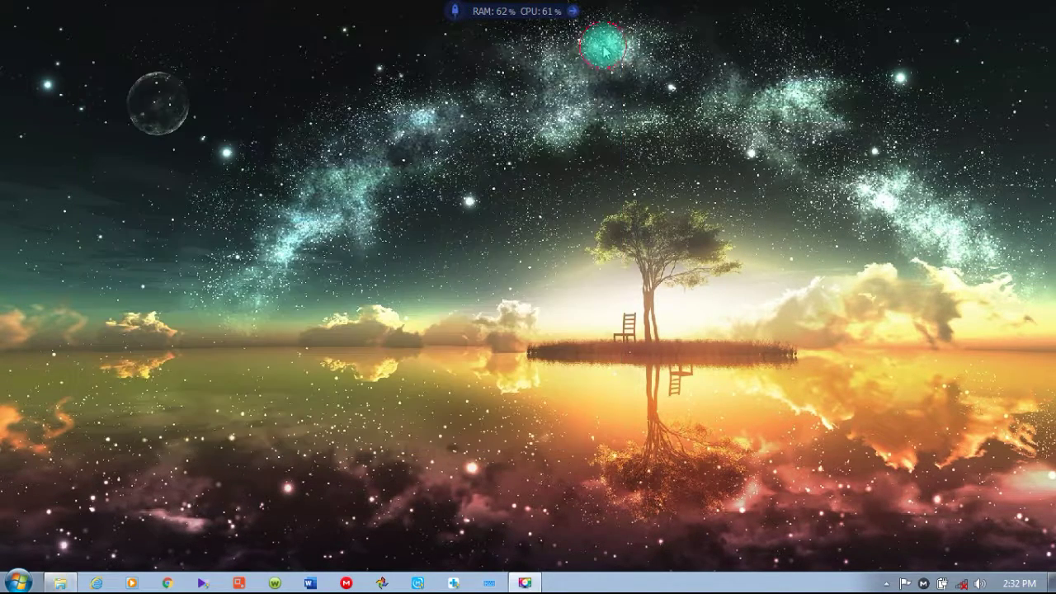
Run the Background Intelligent Transfer Service troubleshooter and read through its detailed troubleshooting report.
{"action": "left_click", "coordinate": [373, 294]}
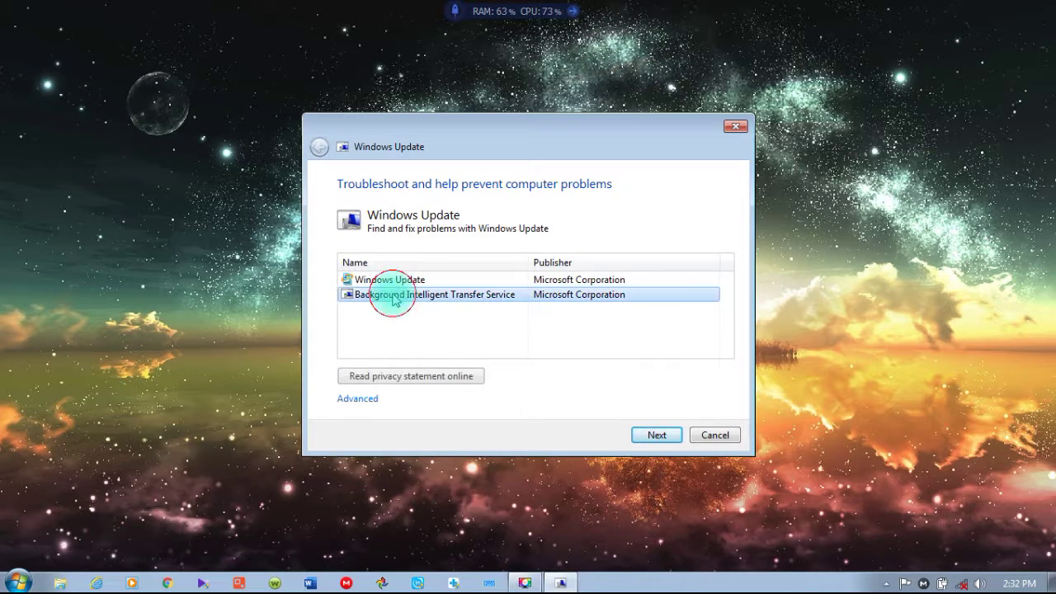
{"action": "left_click", "coordinate": [656, 436]}
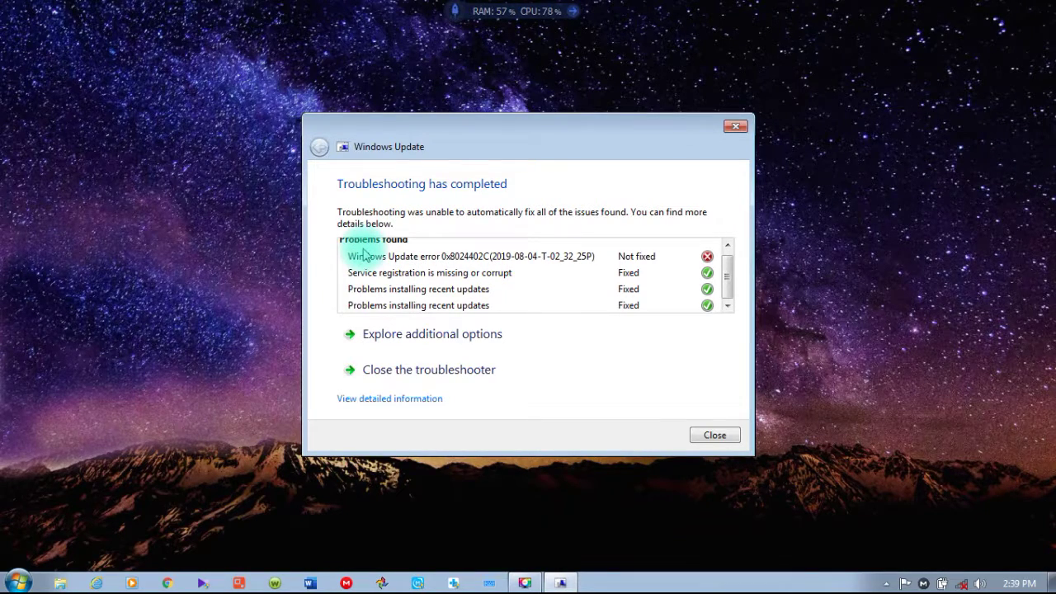
{"action": "left_click", "coordinate": [371, 398]}
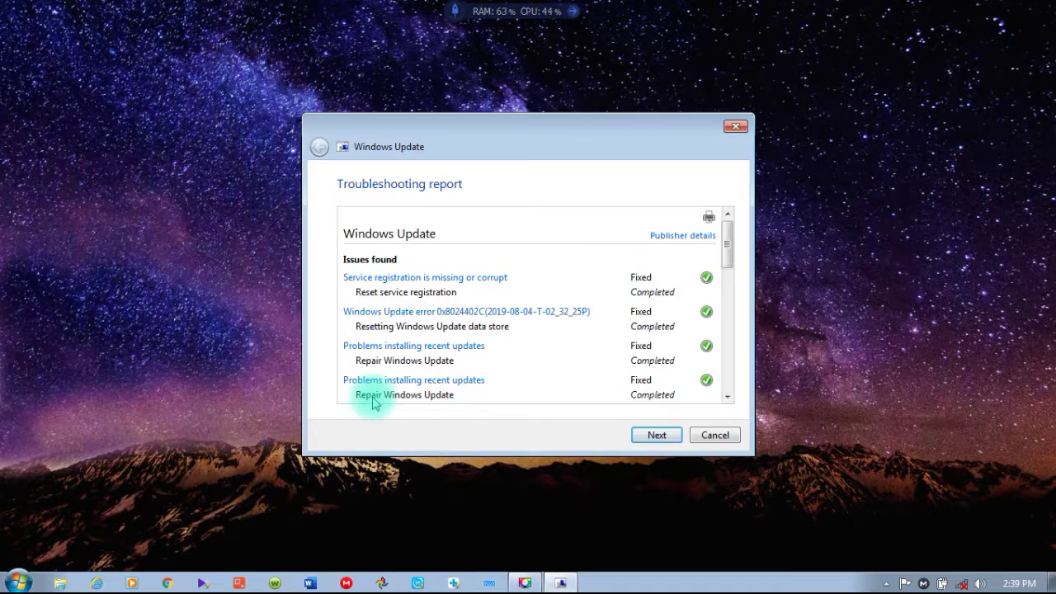
{"action": "left_click_drag", "start_coordinate": [727, 237], "coordinate": [730, 306]}
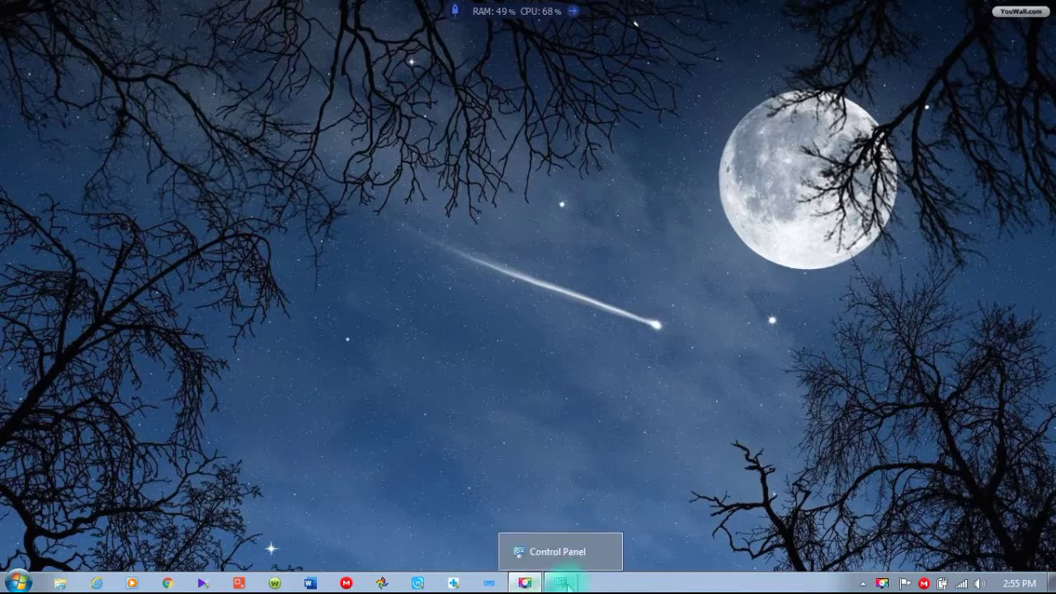
Go to Windows Update under System and Security in Control Panel and check for updates.
{"action": "left_click", "coordinate": [564, 584]}
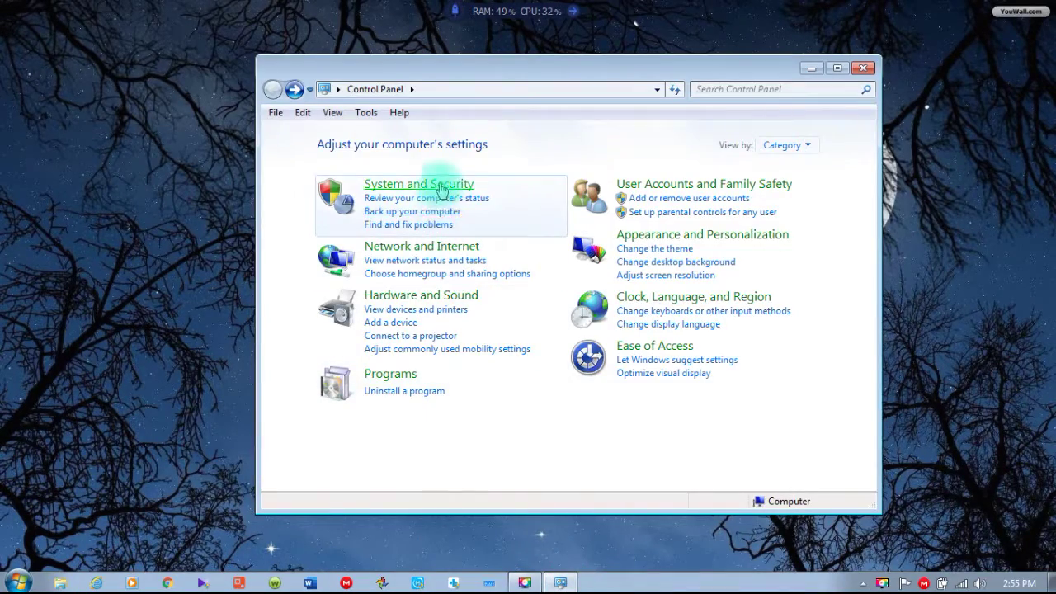
{"action": "left_click", "coordinate": [441, 188]}
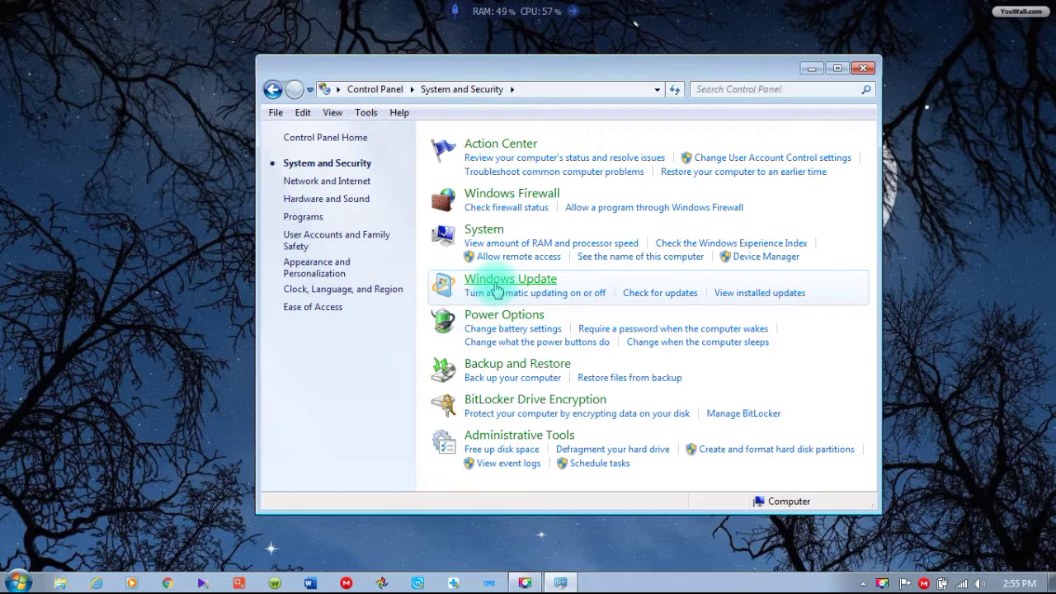
{"action": "left_click", "coordinate": [497, 284]}
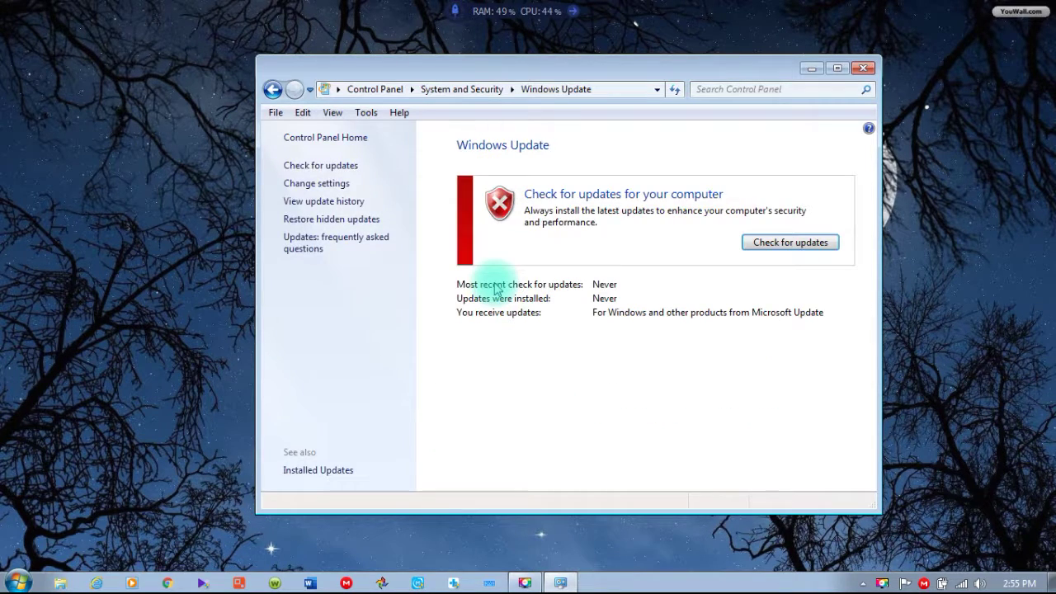
{"action": "left_click", "coordinate": [347, 164]}
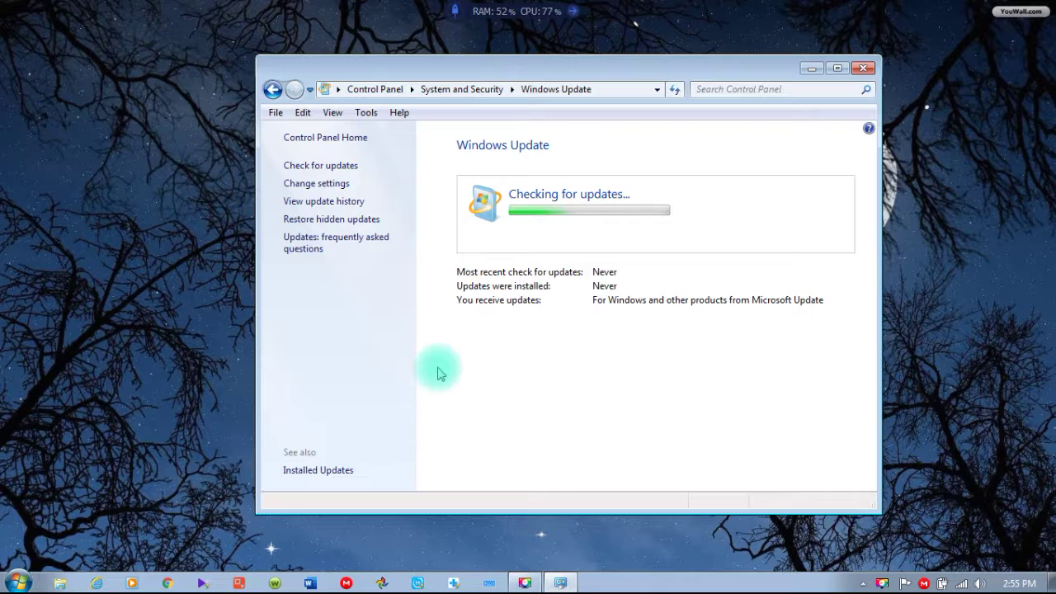
Review all the settings for how Windows installs updates and confirm them as they are.
{"action": "left_click", "coordinate": [346, 187]}
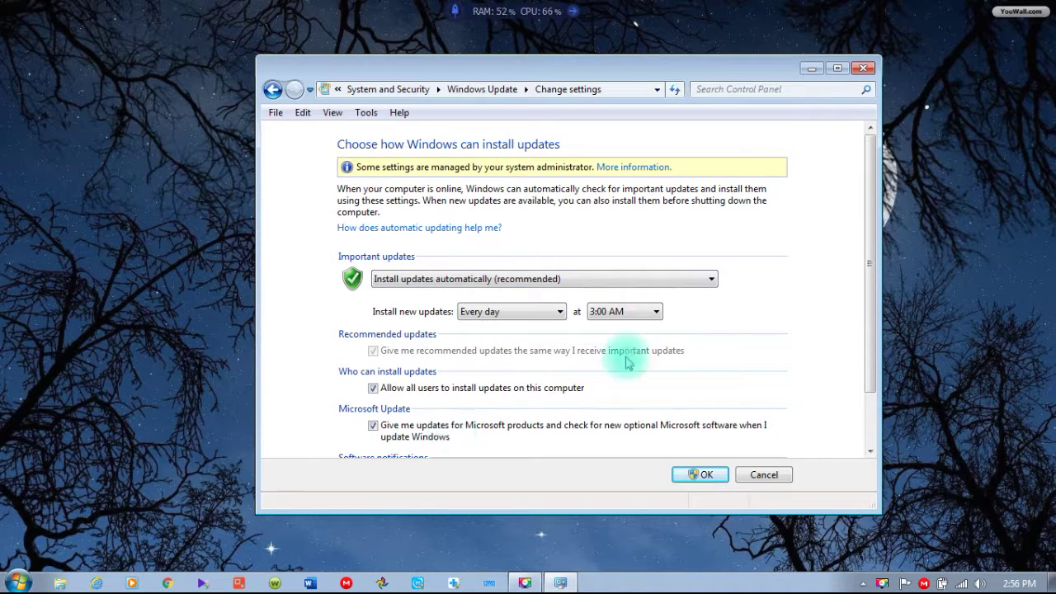
{"action": "left_click_drag", "start_coordinate": [872, 282], "coordinate": [868, 443]}
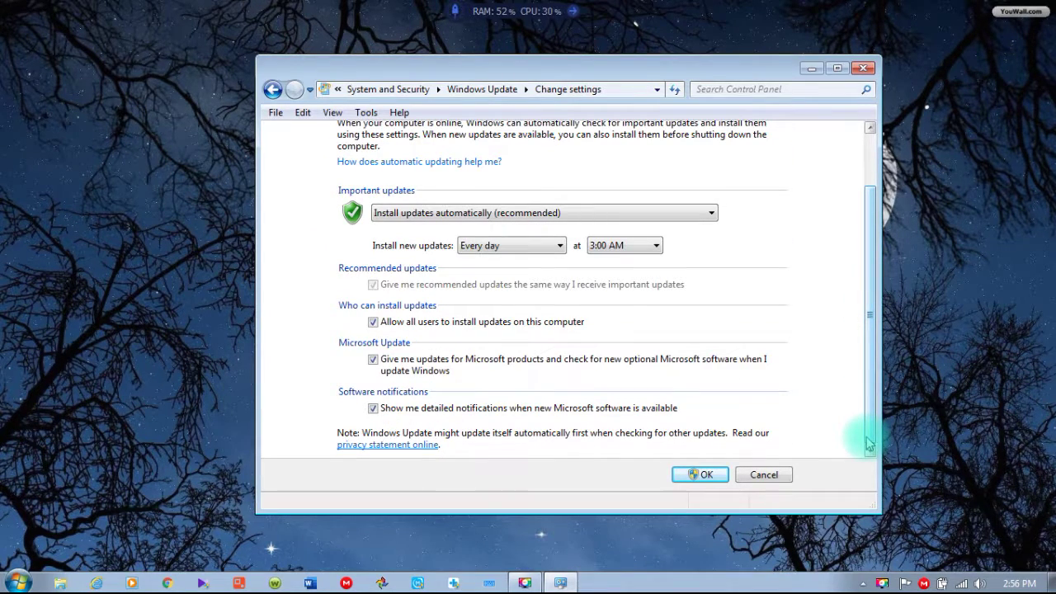
{"action": "left_click", "coordinate": [705, 478]}
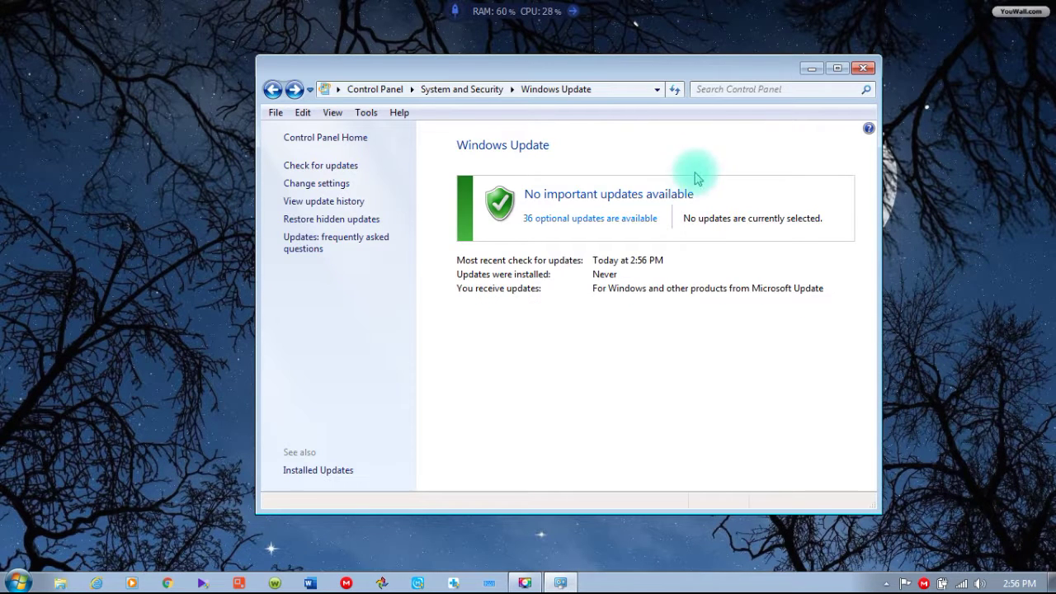
Look through the list of available optional updates and return to the Windows Update overview.
{"action": "left_click", "coordinate": [573, 221]}
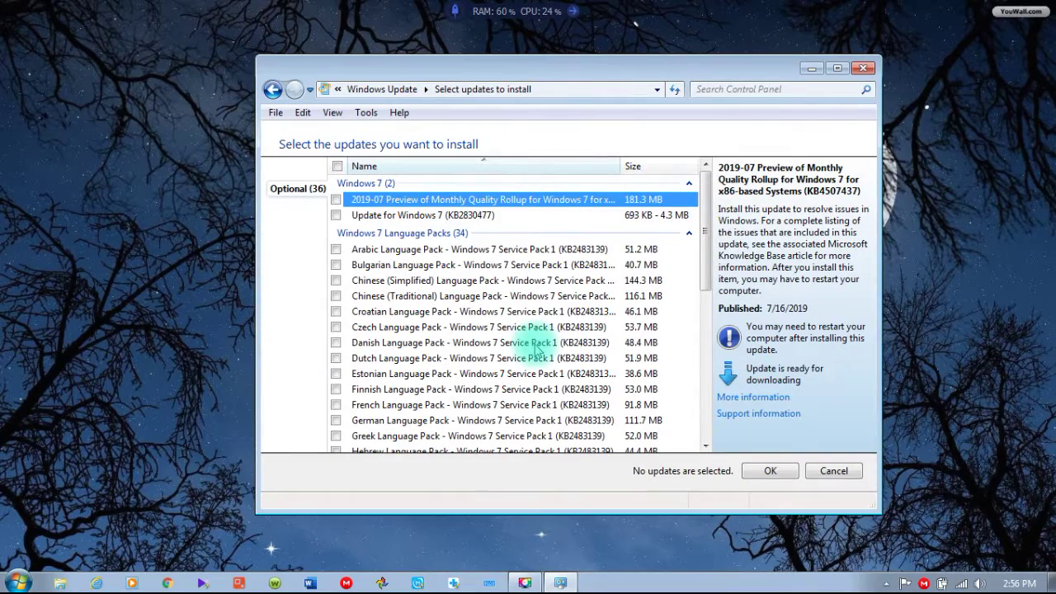
{"action": "mouse_move", "coordinate": [708, 247]}
{"action": "left_mouse_down"}
{"action": "mouse_move", "coordinate": [698, 401]}
{"action": "mouse_move", "coordinate": [702, 248]}
{"action": "left_mouse_up"}
{"action": "left_click", "coordinate": [271, 89]}
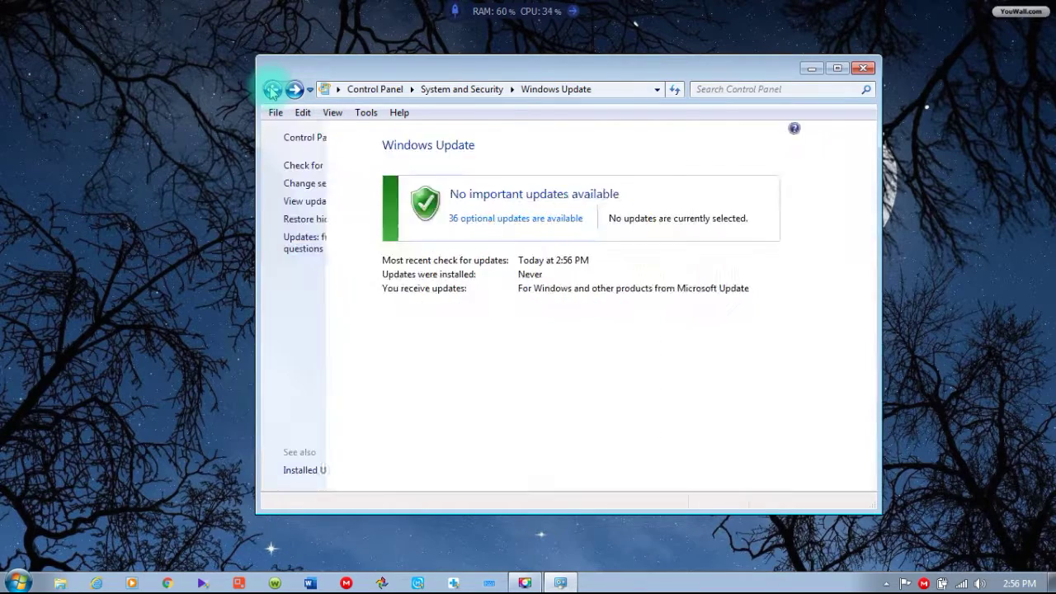
Review the Security Intelligence Update entry in the update history, return to the overview and close Control Panel.
{"action": "left_click", "coordinate": [328, 203]}
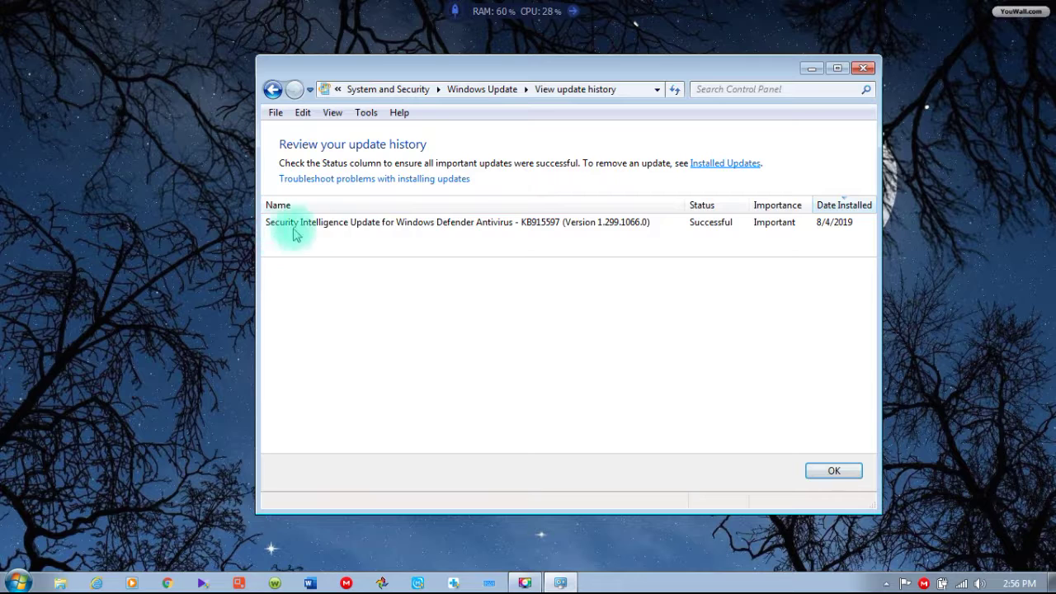
{"action": "left_click", "coordinate": [855, 225]}
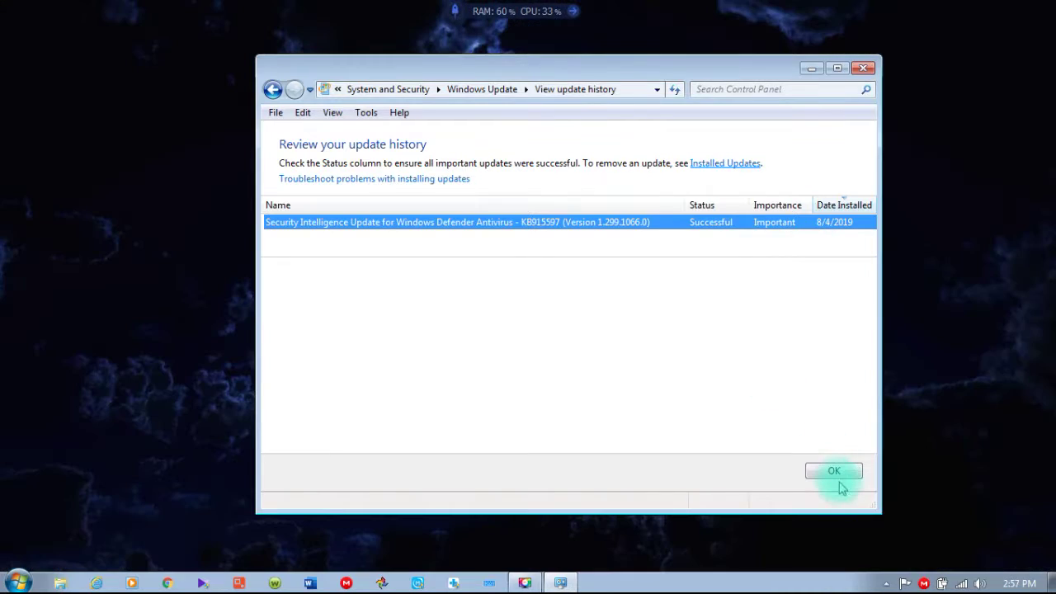
{"action": "left_click", "coordinate": [838, 476]}
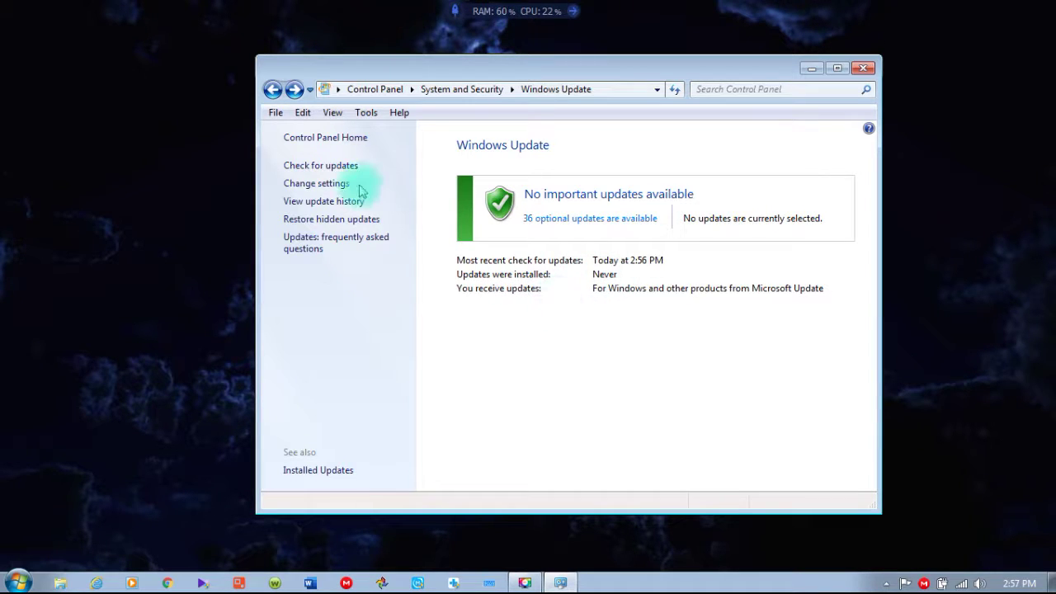
{"action": "left_click", "coordinate": [273, 89]}
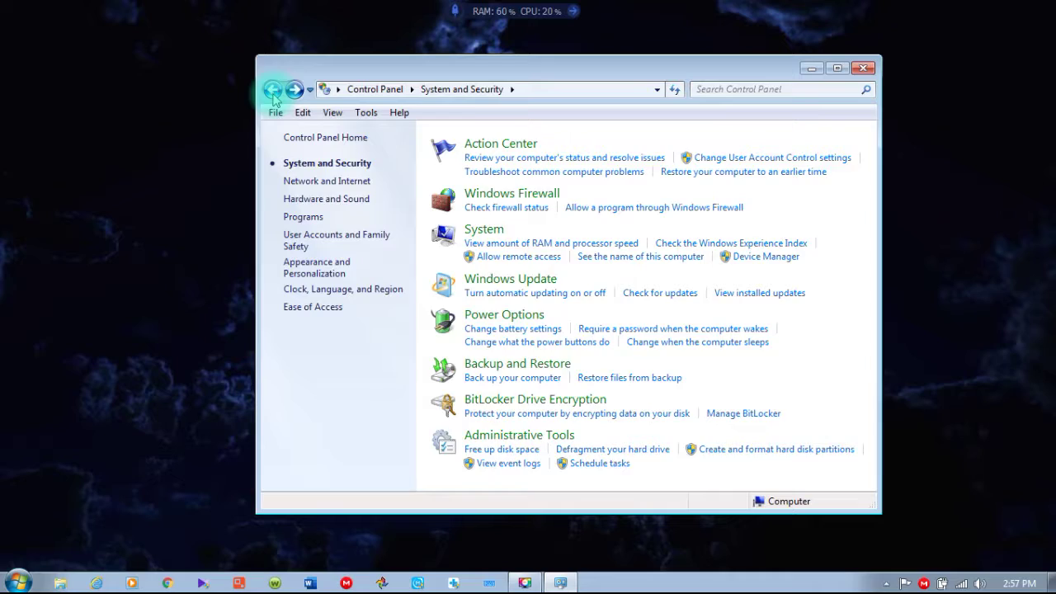
{"action": "left_click", "coordinate": [273, 89]}
{"action": "left_click", "coordinate": [863, 68]}
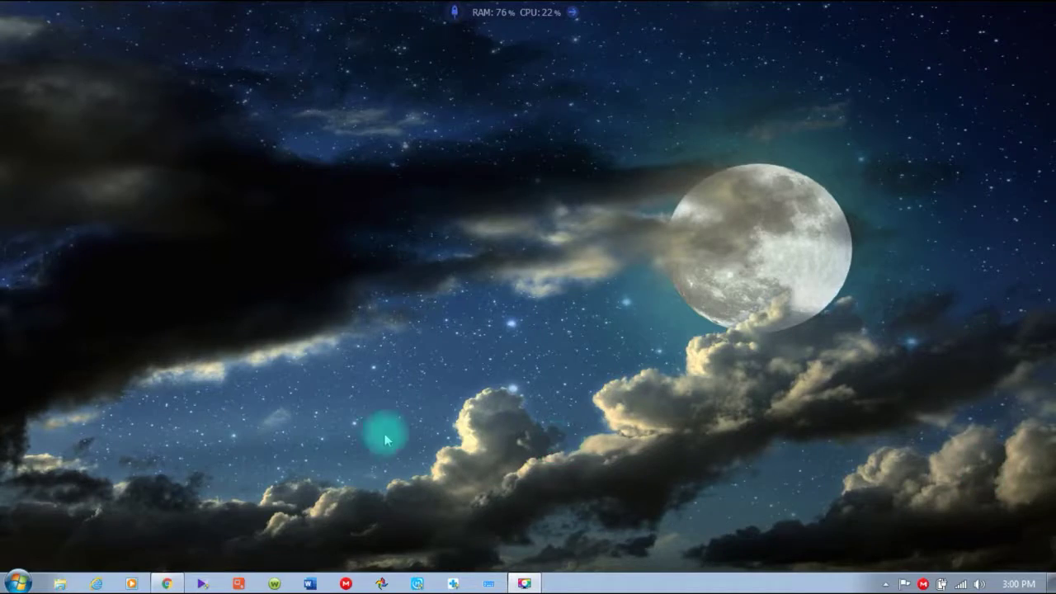
Switch to Chrome, search Google for "download windows update troubleshooter" and open the Microsoft Support result for Windows Update Troubleshooter.
{"action": "left_click", "coordinate": [166, 583]}
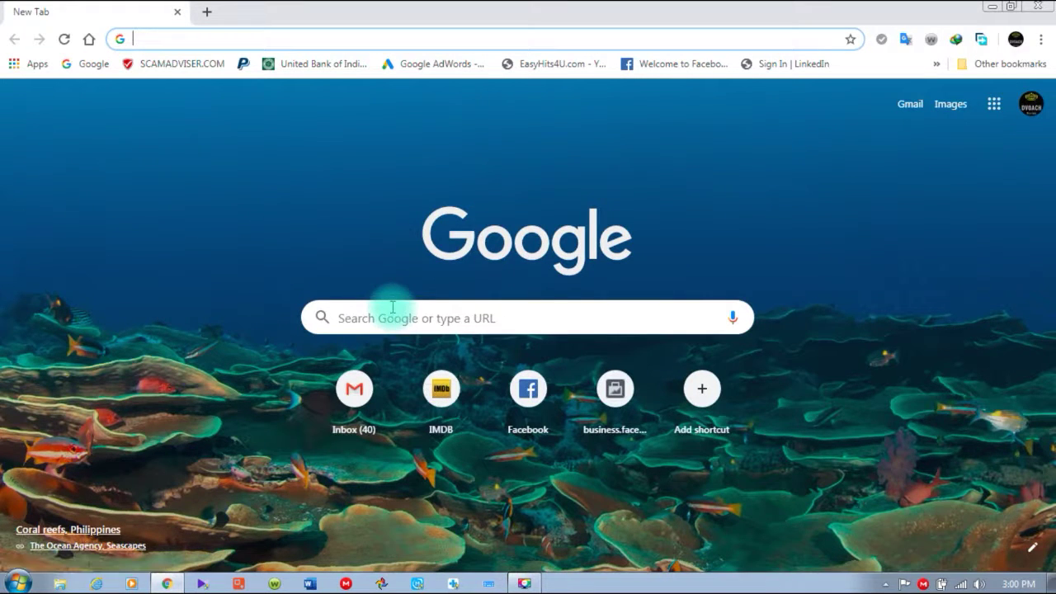
{"action": "left_click", "coordinate": [375, 317]}
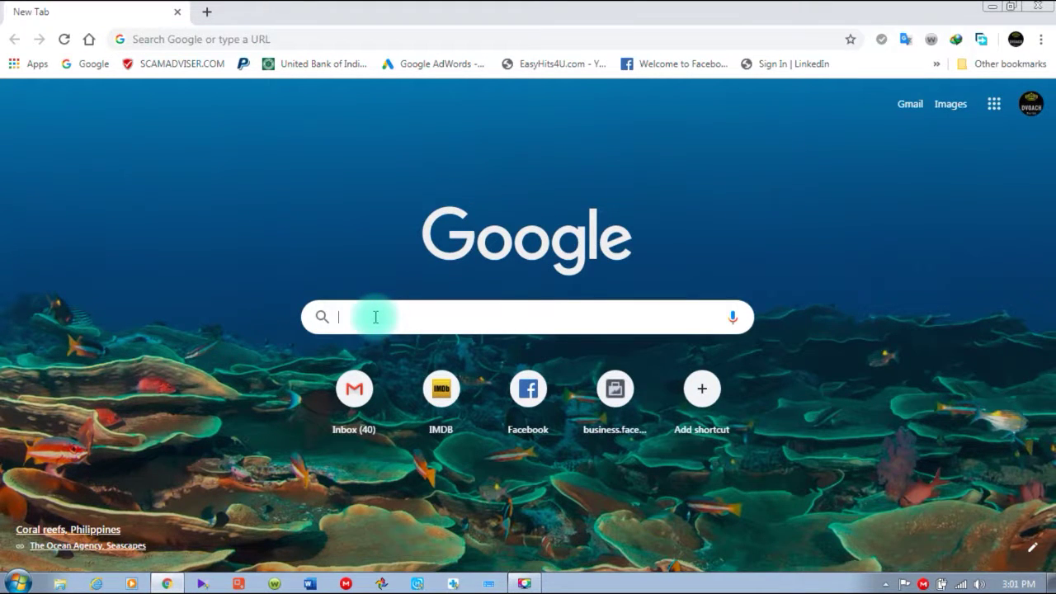
{"action": "type", "text": "down"}
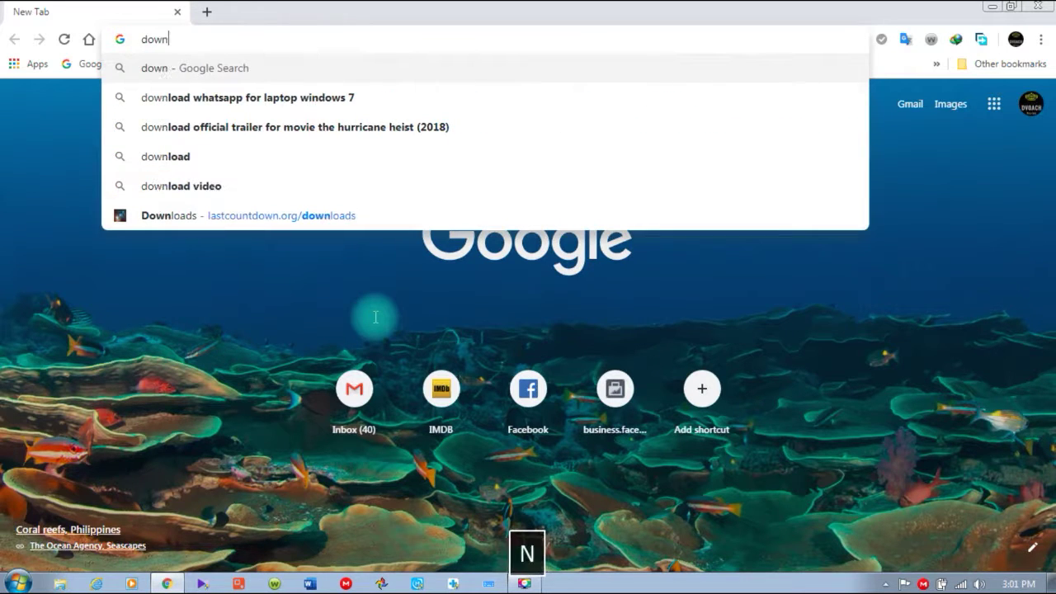
{"action": "type", "text": "load"}
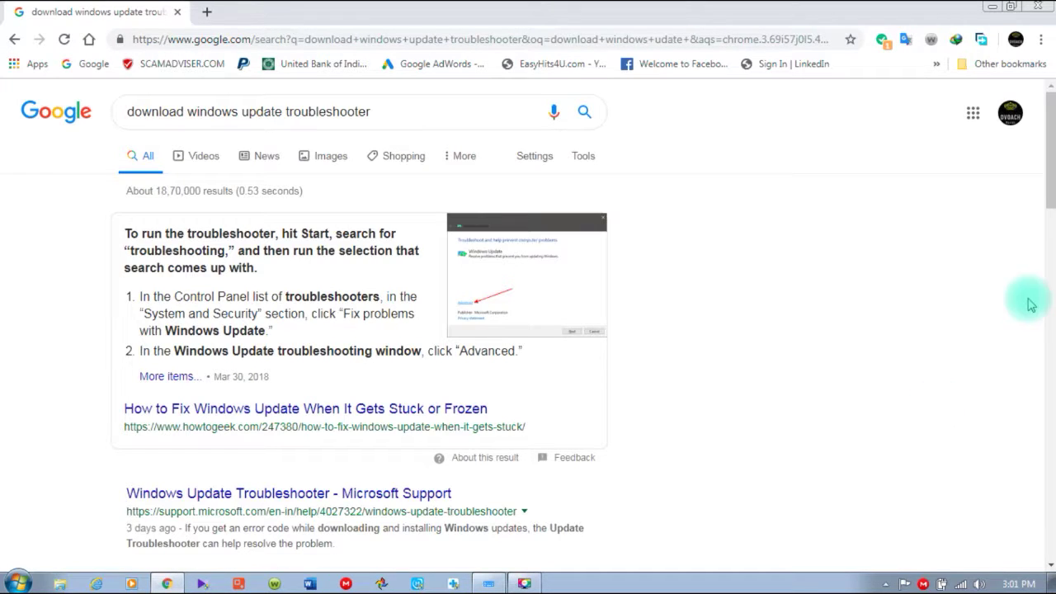
{"action": "left_click_drag", "start_coordinate": [1048, 176], "coordinate": [1047, 241]}
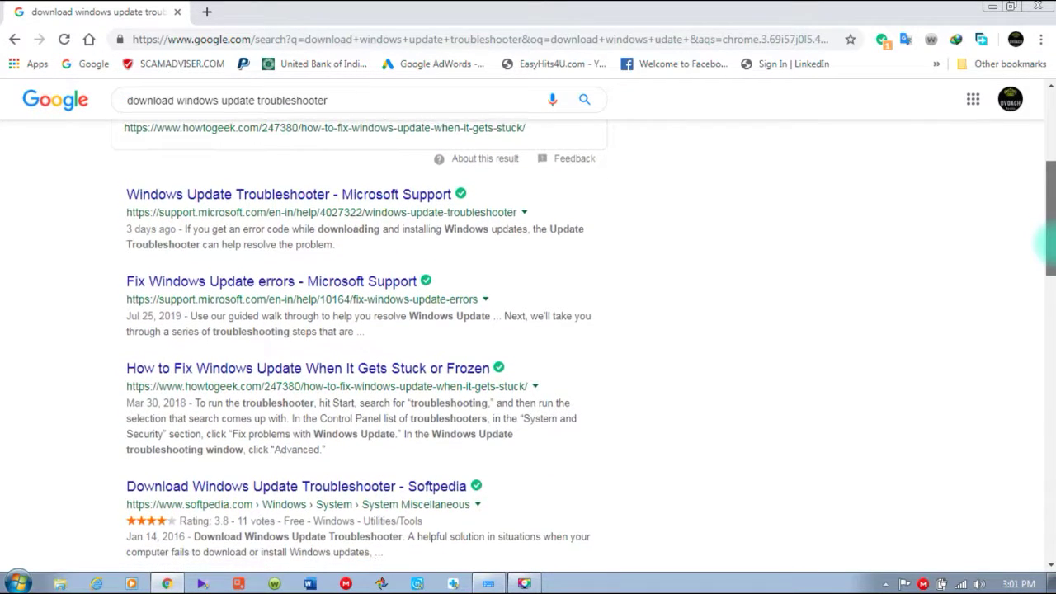
{"action": "left_click", "coordinate": [421, 197]}
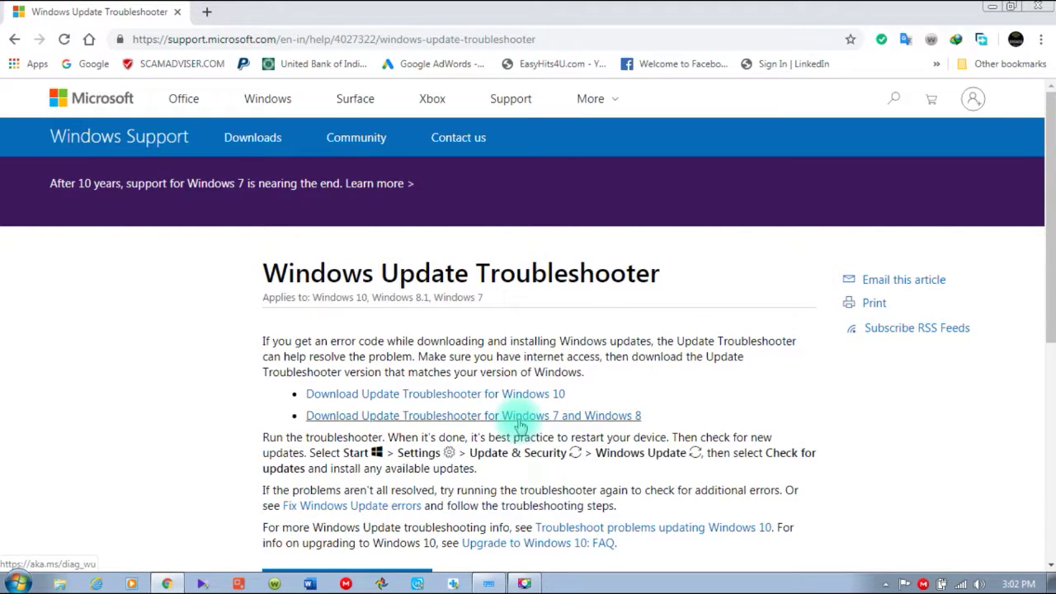
Download the Update Troubleshooter for Windows 7 and Windows 8 as WindowsUpdate.diagcab to the Downloads folder using Free Download Manager.
{"action": "left_click", "coordinate": [519, 416]}
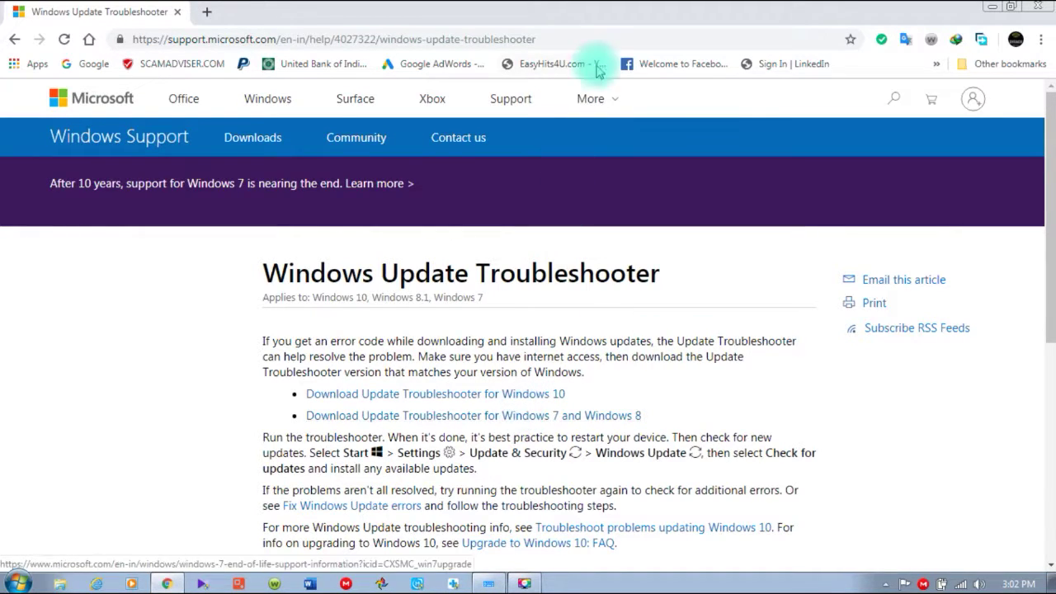
{"action": "left_click", "coordinate": [547, 39]}
{"action": "left_click_drag", "start_coordinate": [1052, 181], "coordinate": [1053, 260]}
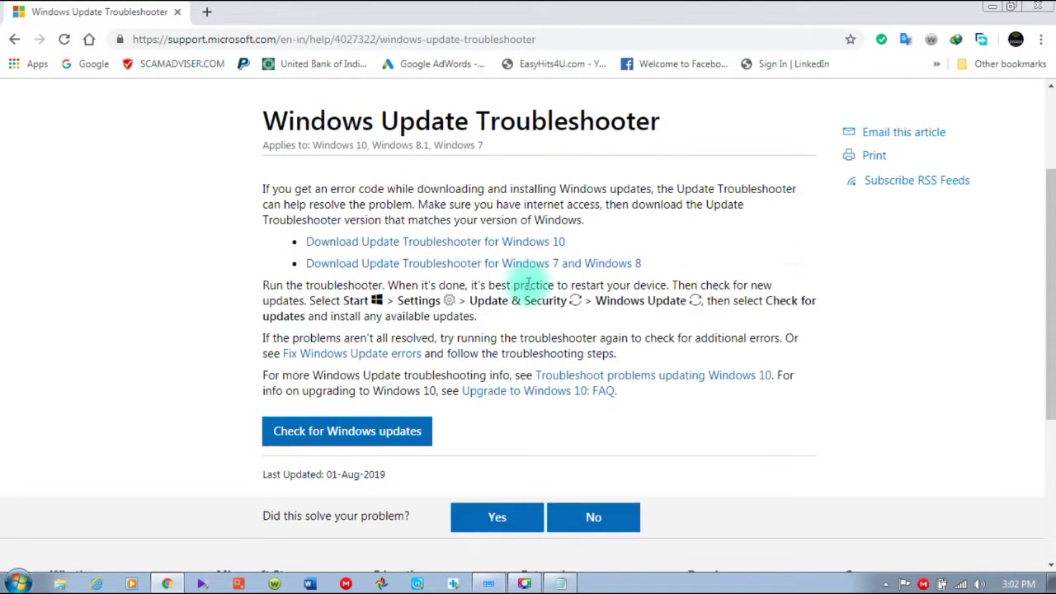
{"action": "left_click", "coordinate": [452, 266]}
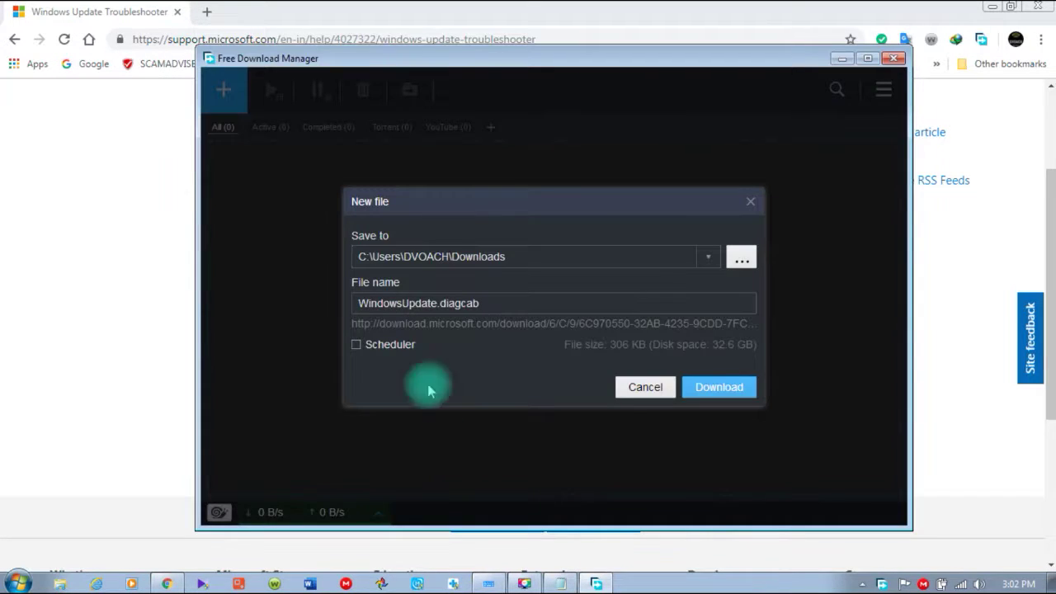
{"action": "left_click", "coordinate": [723, 386]}
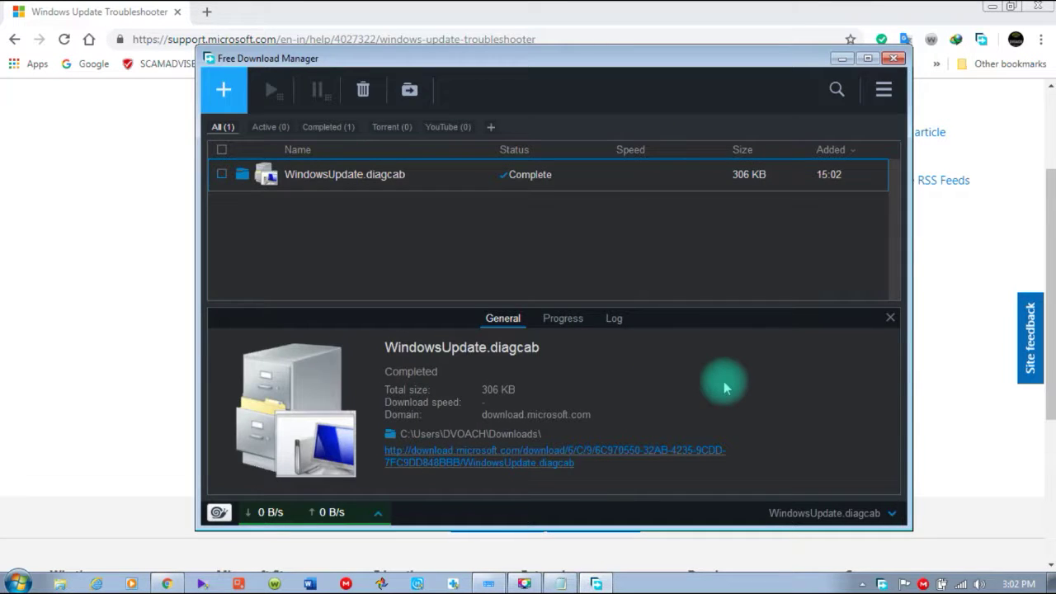